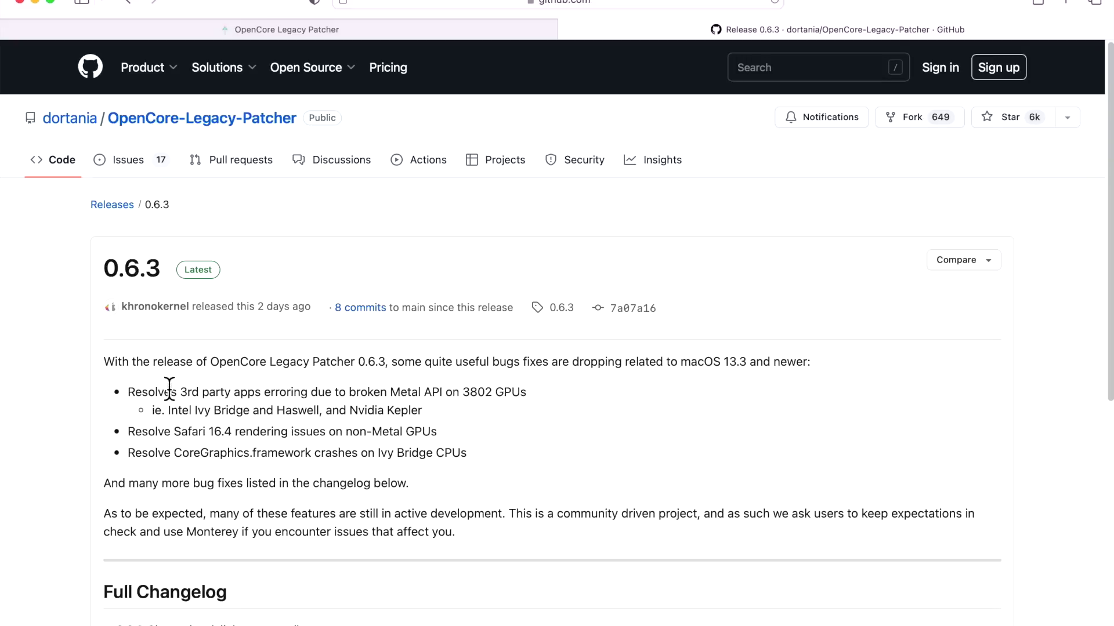
Select and deselect the 0.6.3 release title, then switch to the YouTube 0.6.2 update video tab.
{"action": "left_click_drag", "start_coordinate": [105, 268], "coordinate": [168, 266]}
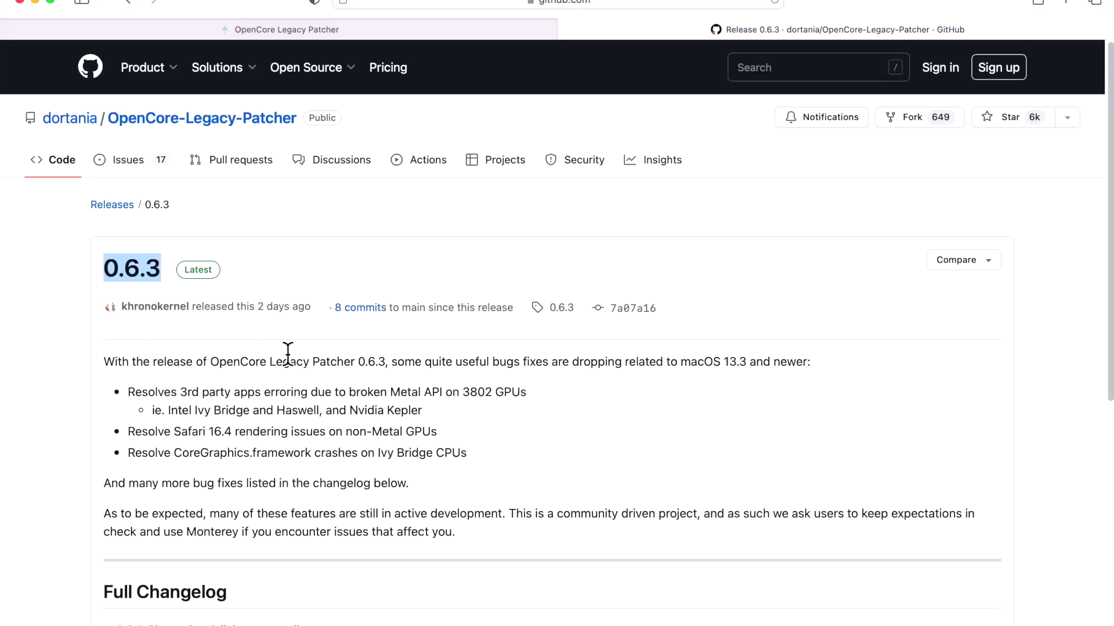
{"action": "left_click", "coordinate": [335, 393]}
{"action": "left_click", "coordinate": [513, 369]}
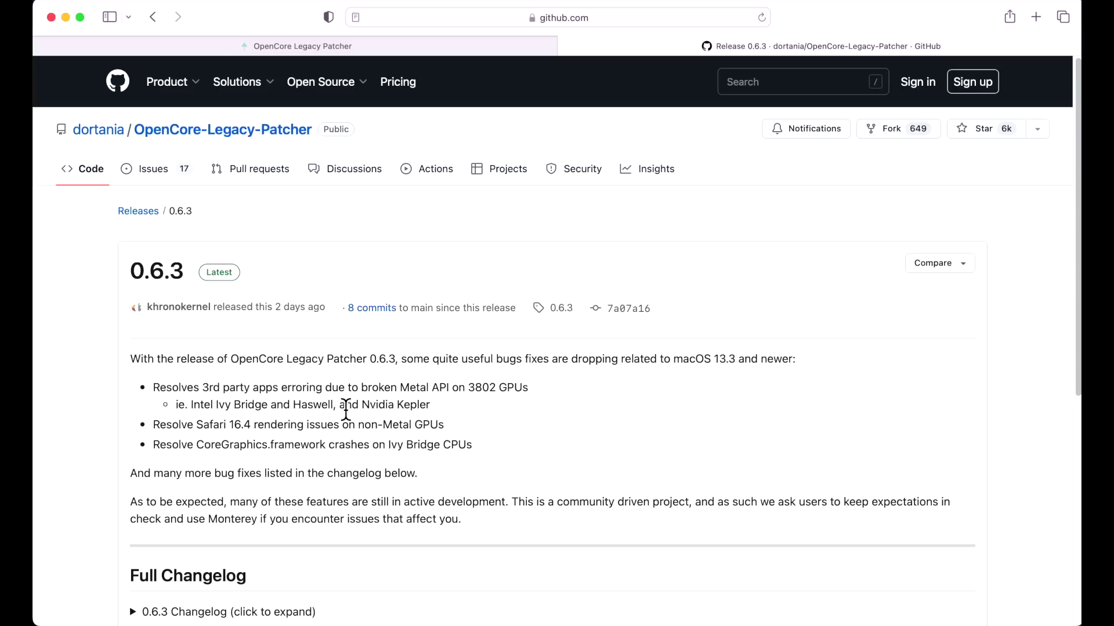
{"action": "left_click", "coordinate": [66, 18]}
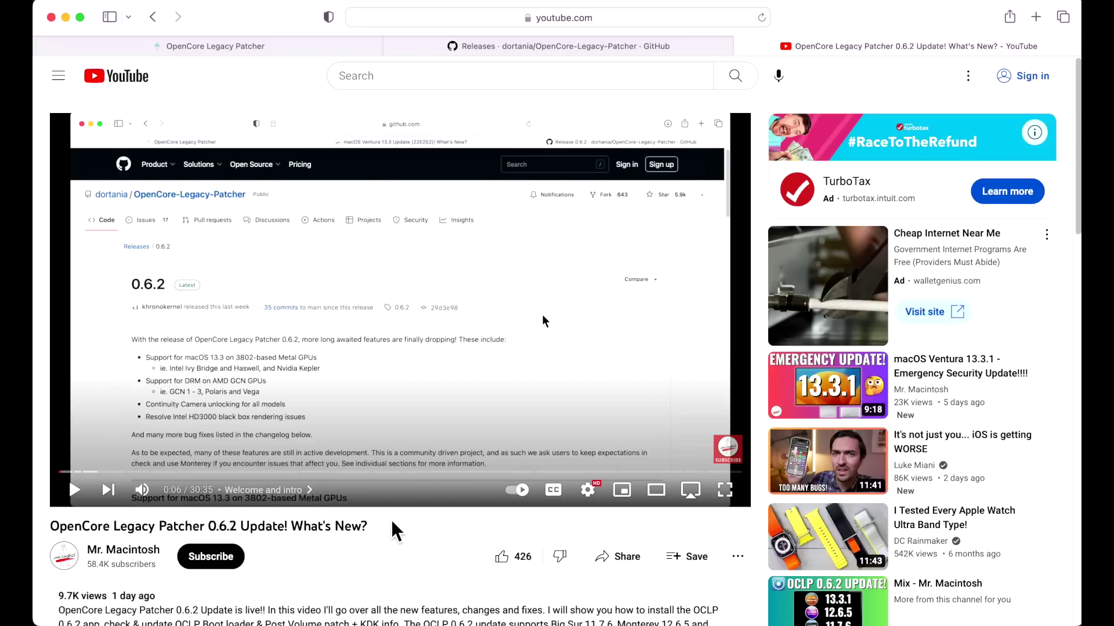
Switch from the YouTube video back to the GitHub Releases tab with ctrl+shift+Tab.
{"action": "key", "text": "ctrl+shift+Tab"}
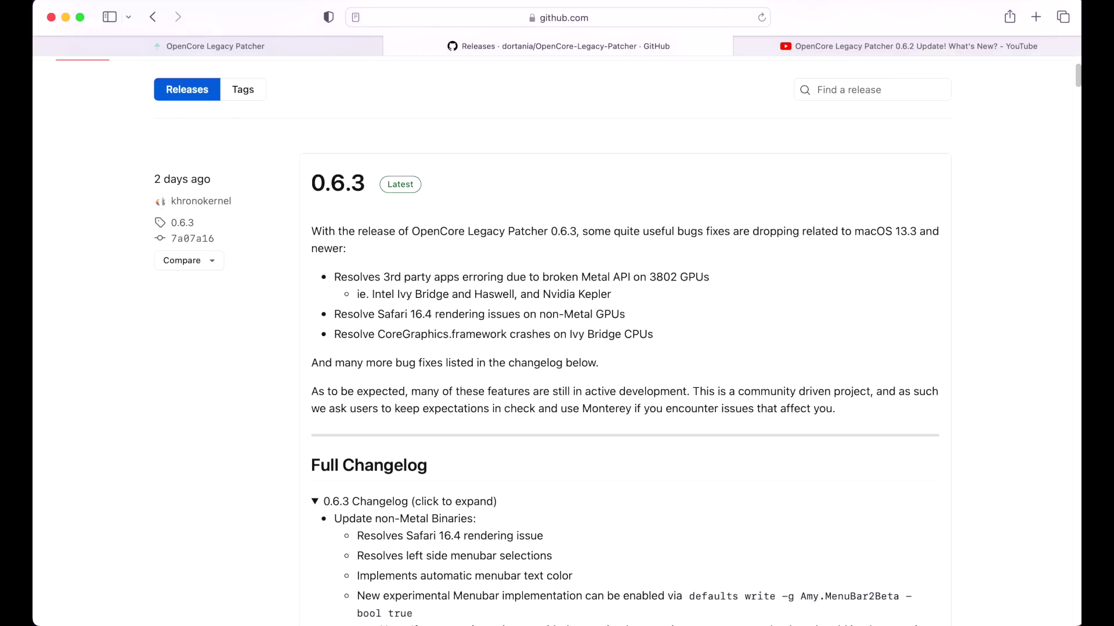
Glance at the 2011 MacBook Pro Screen Sharing window, then bring the 0.6.3 release notes back.
{"action": "key", "text": "super+Tab"}
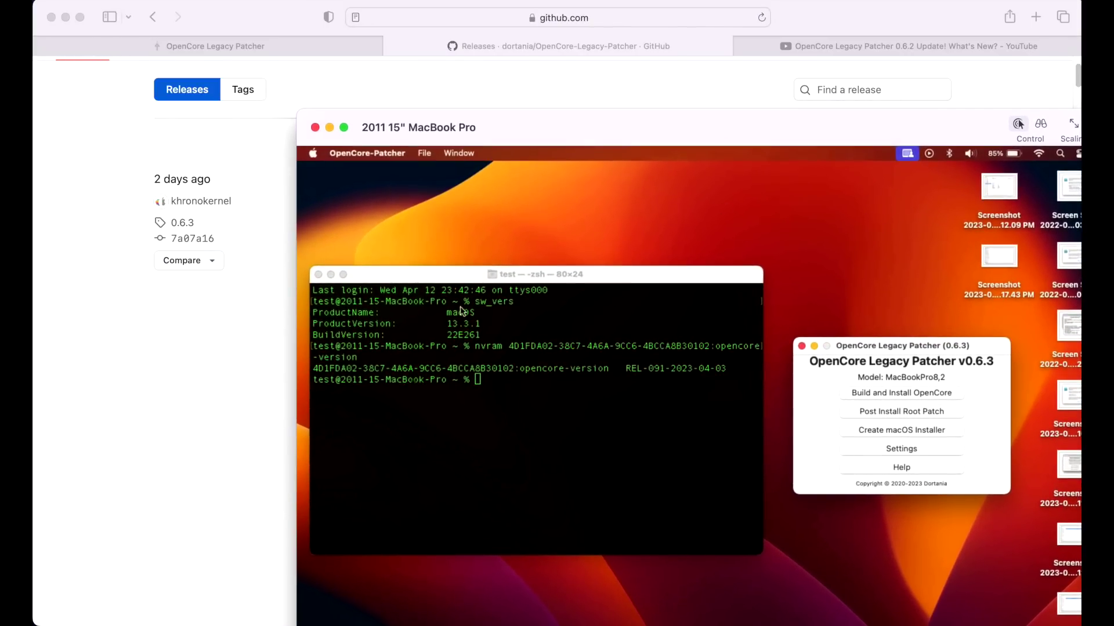
{"action": "left_click", "coordinate": [227, 401]}
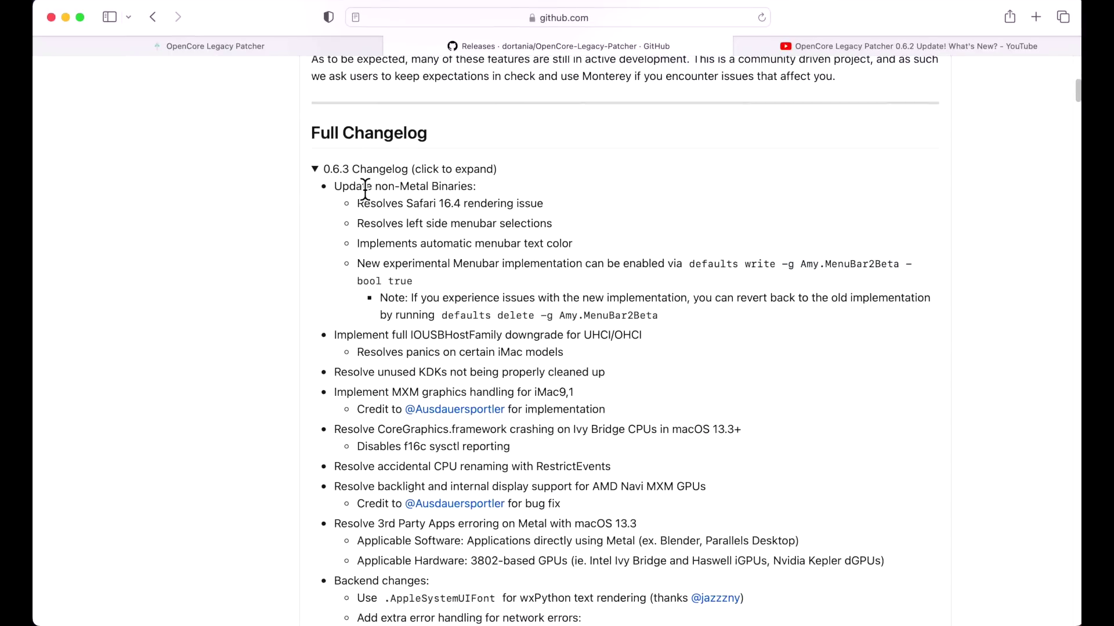
Highlight the 'Update non-Metal Binaries' line in the 0.6.3 changelog.
{"action": "left_click_drag", "start_coordinate": [336, 186], "coordinate": [487, 180]}
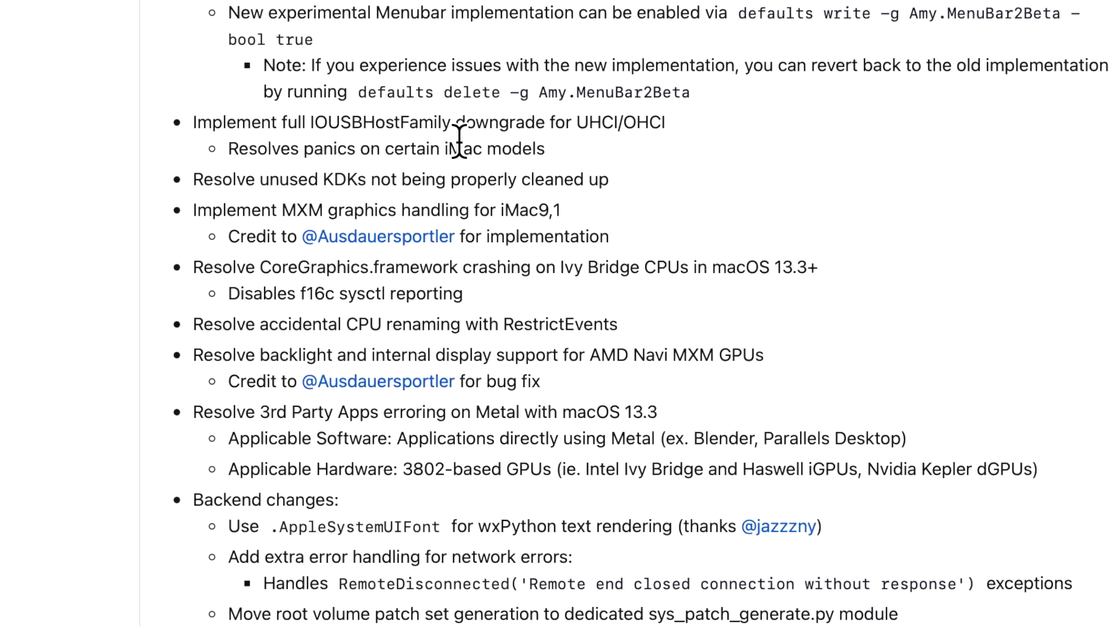
Highlight and then clear the words 'Mac models' in the 0.6.3 changelog.
{"action": "left_click_drag", "start_coordinate": [449, 145], "coordinate": [557, 146]}
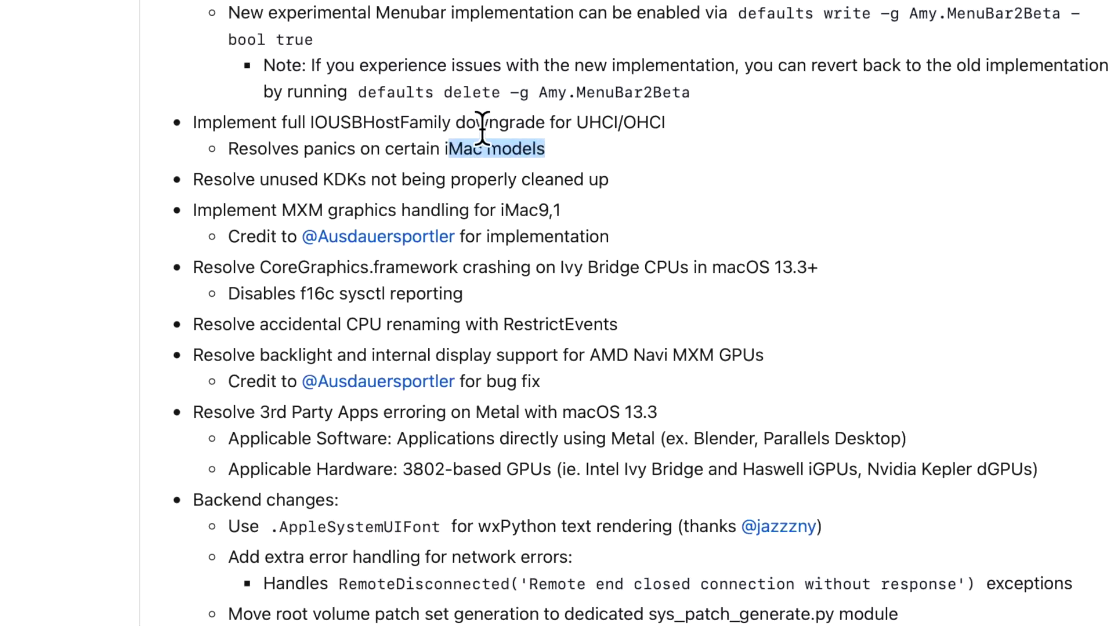
{"action": "left_click", "coordinate": [591, 154]}
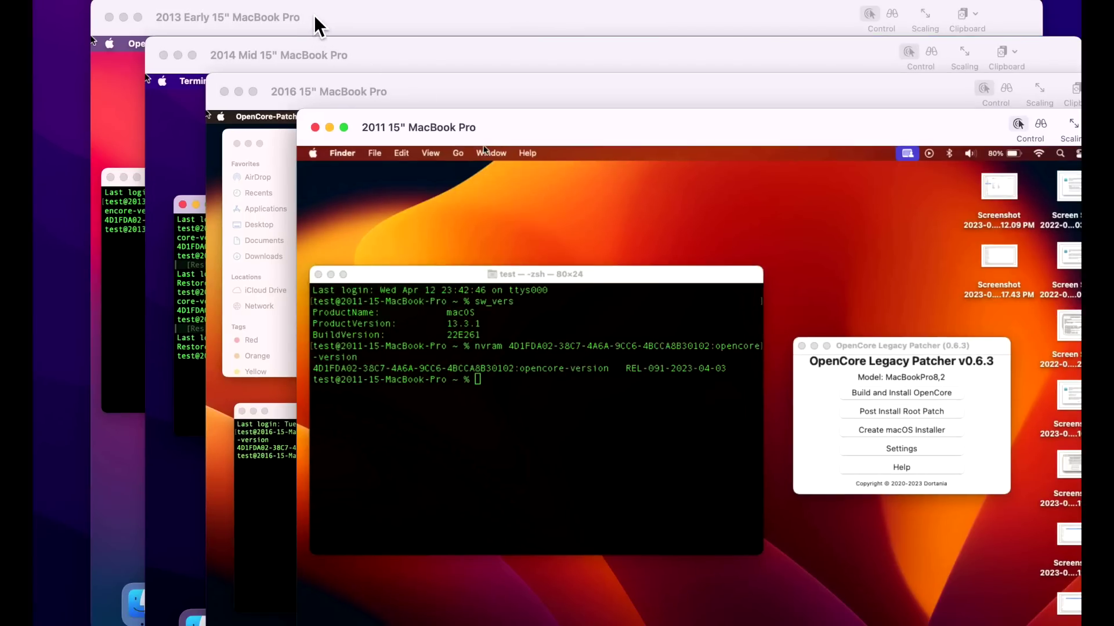
{"action": "left_click", "coordinate": [316, 24]}
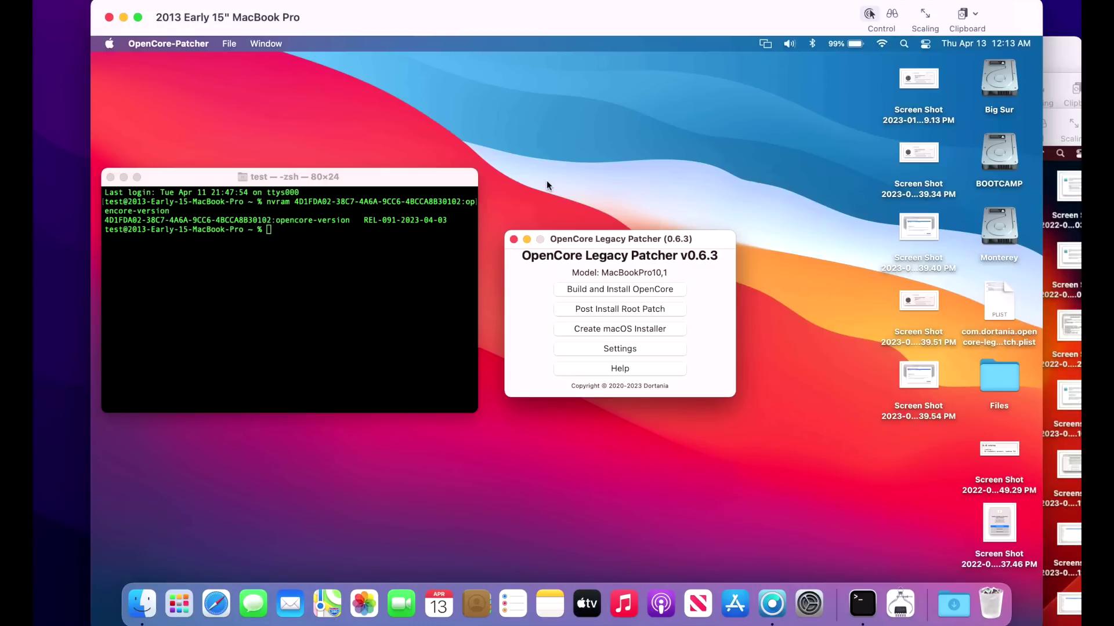
{"action": "left_click", "coordinate": [610, 190]}
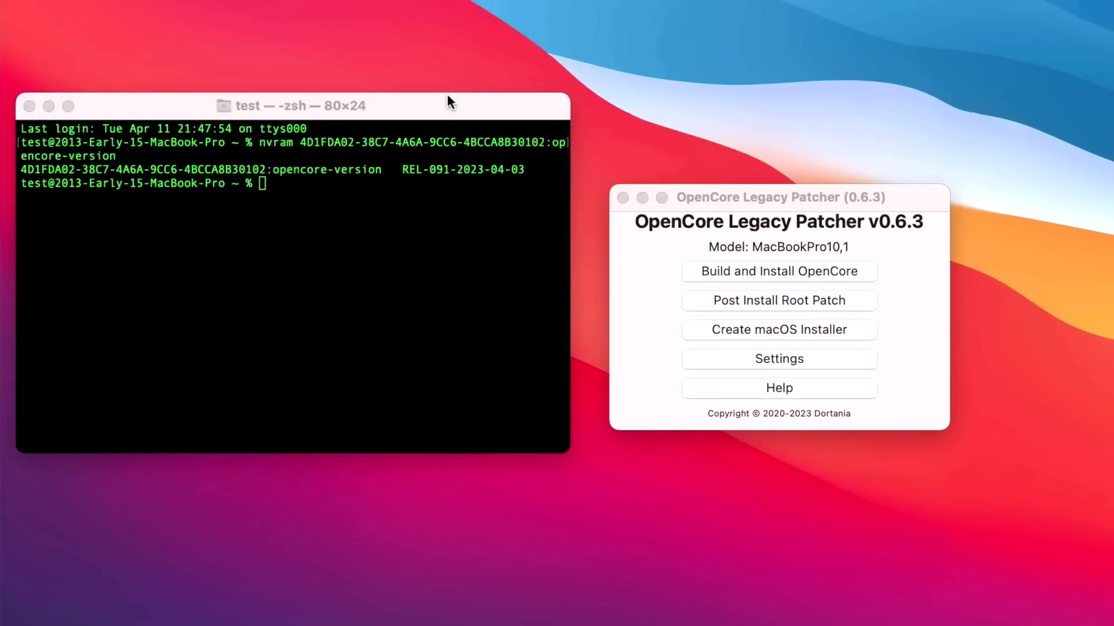
{"action": "left_click", "coordinate": [413, 227]}
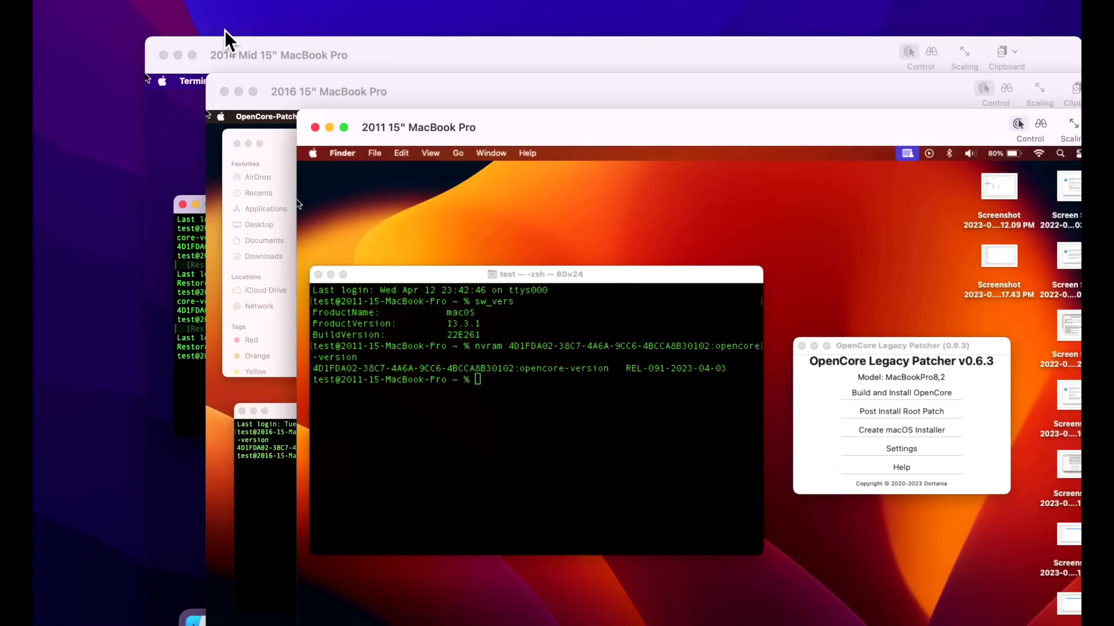
{"action": "left_click", "coordinate": [335, 58]}
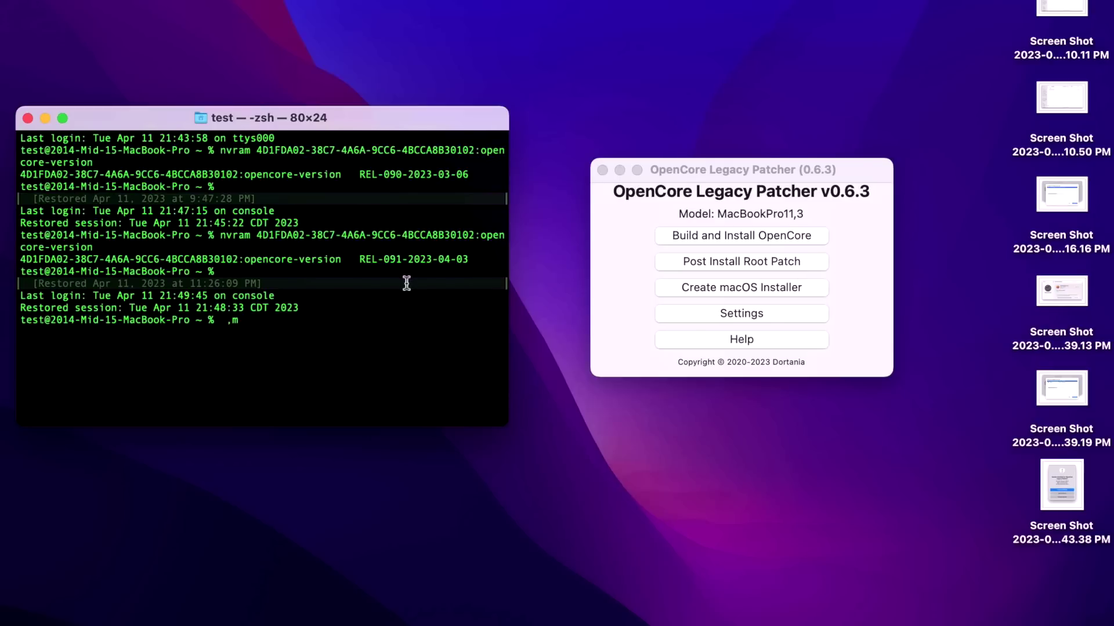
Highlight REL-091 in the 2014 Mid's Terminal and review its v0.6.3 root patch status.
{"action": "left_click_drag", "start_coordinate": [345, 259], "coordinate": [493, 260]}
{"action": "left_click", "coordinate": [725, 266]}
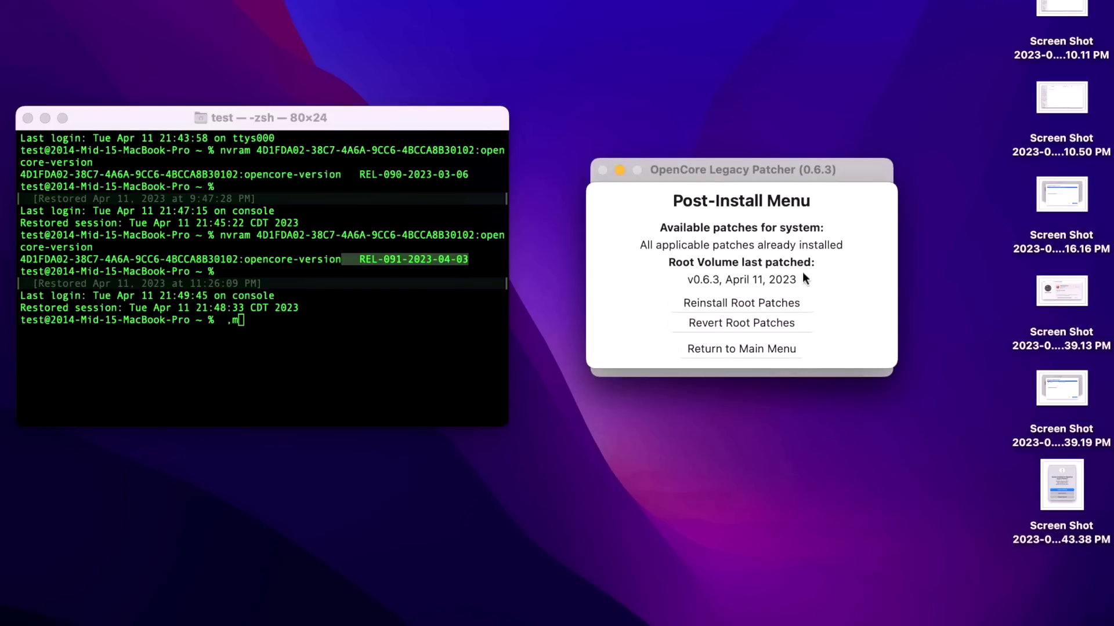
{"action": "left_click", "coordinate": [764, 350]}
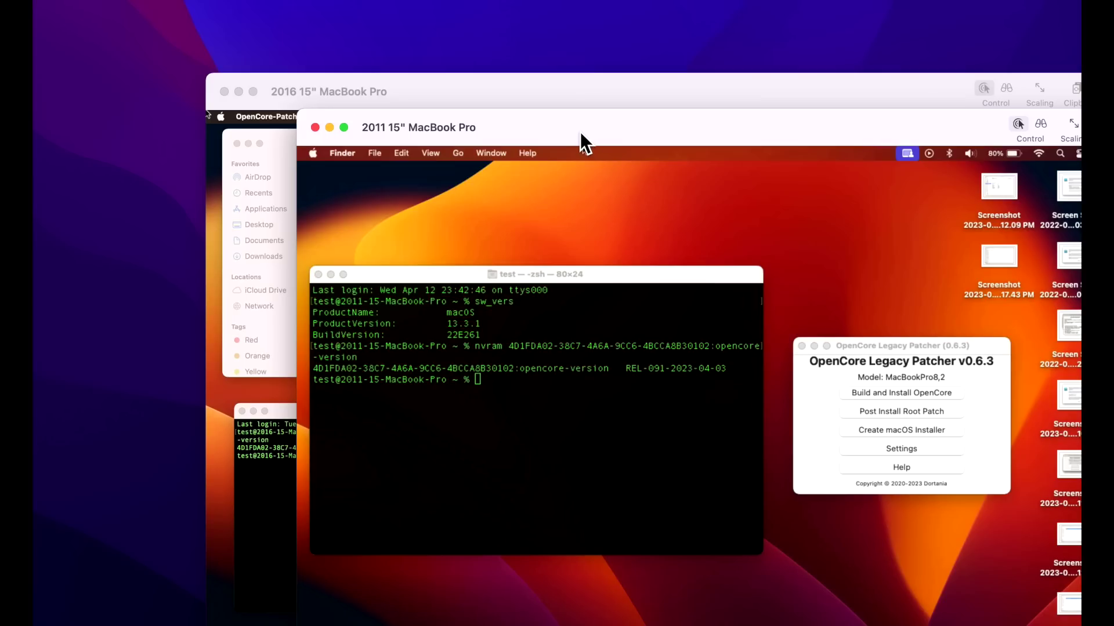
Enlarge the 2016 MacBook Pro screen and move the 2011 screen up and left.
{"action": "double_click", "coordinate": [569, 99]}
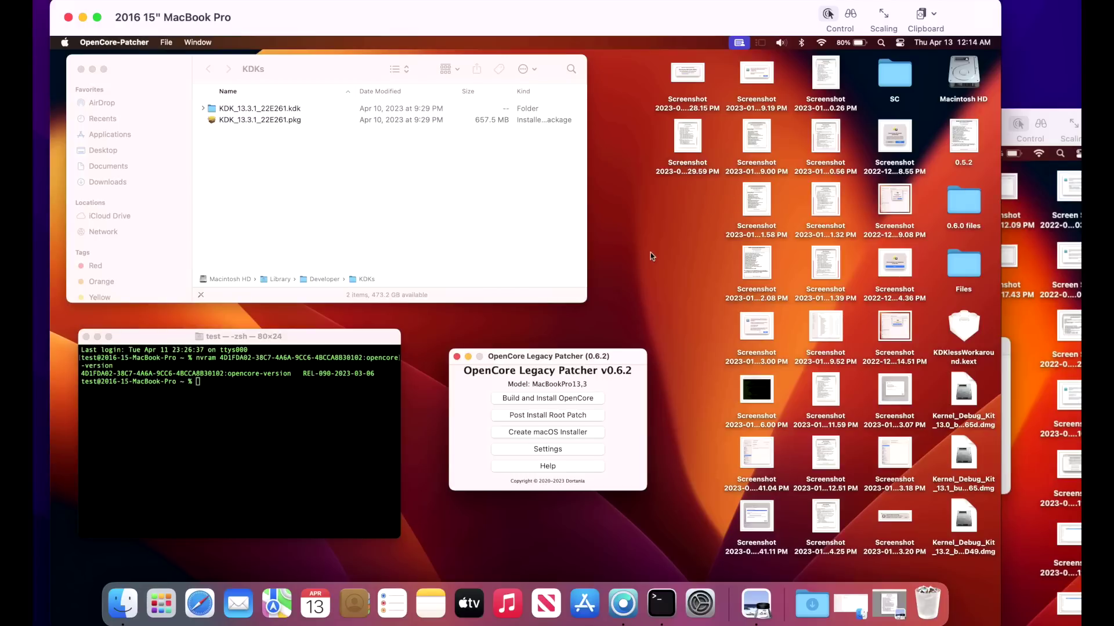
{"action": "left_click", "coordinate": [1044, 122]}
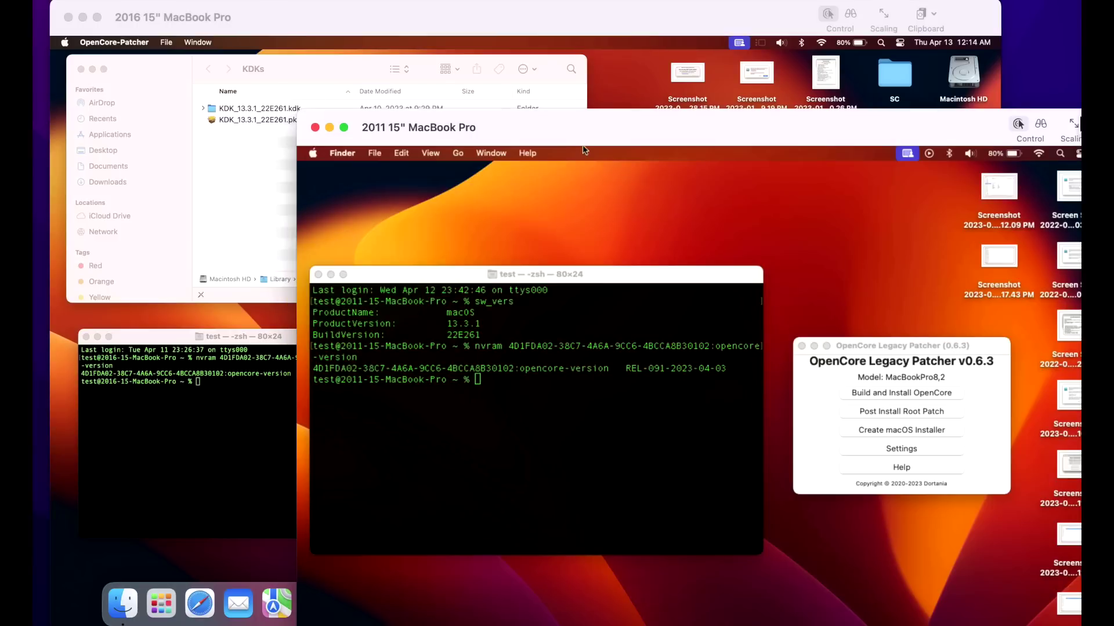
{"action": "left_click_drag", "start_coordinate": [862, 130], "coordinate": [691, 30]}
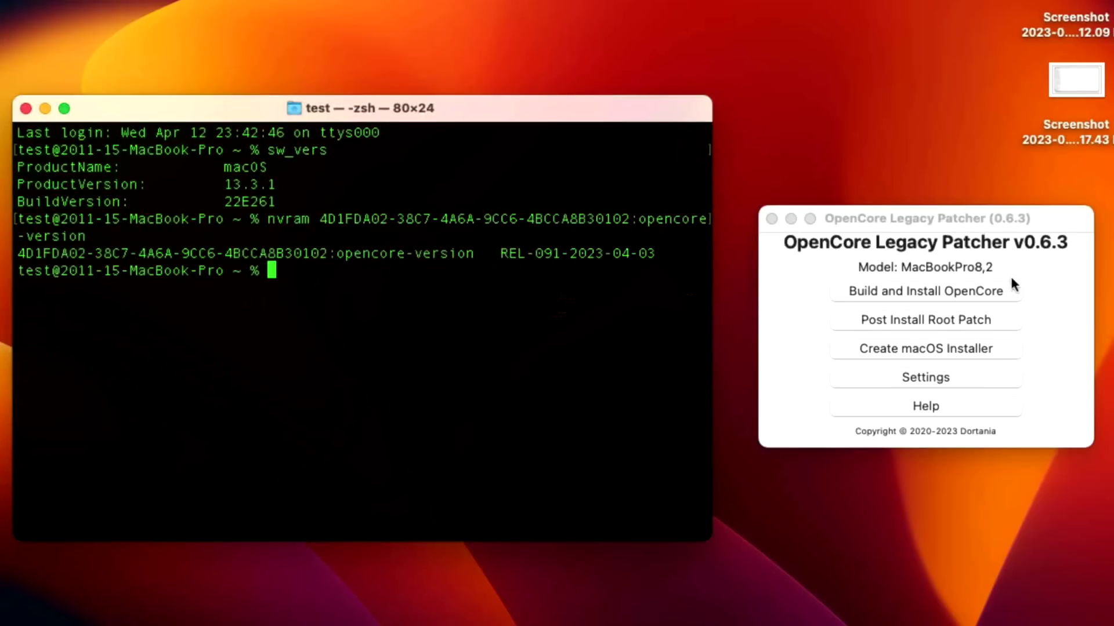
Review the 2011 MacBook Pro's root patch status: patched with v0.6.3 on April 12, 2023.
{"action": "left_click", "coordinate": [1005, 322]}
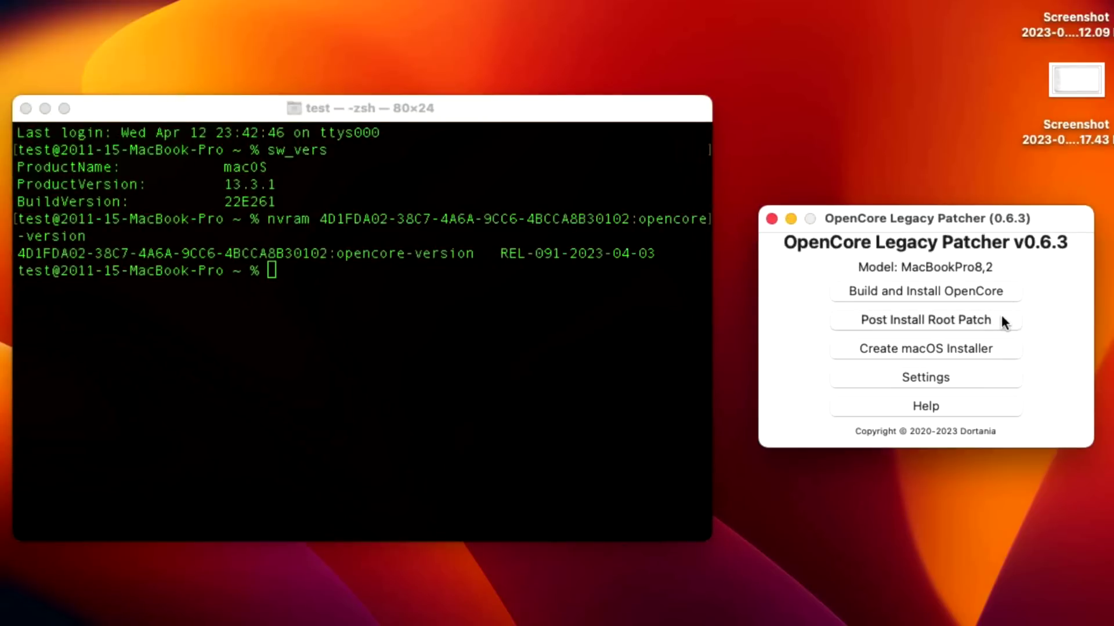
{"action": "left_click", "coordinate": [1006, 324]}
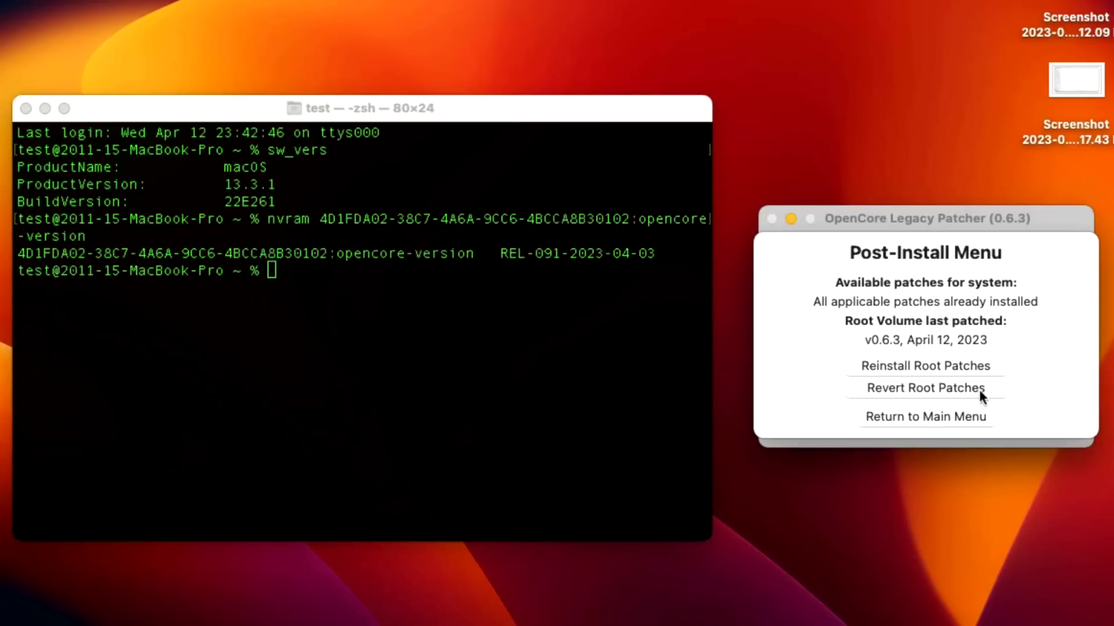
{"action": "left_click", "coordinate": [962, 416]}
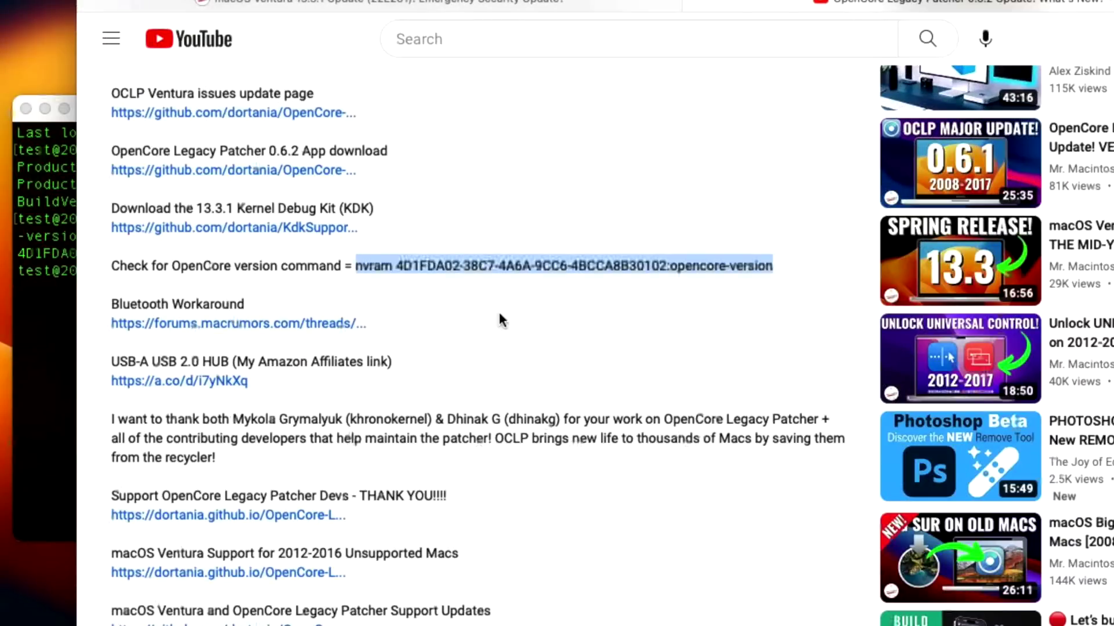
Scroll up from the video description back to the YouTube player.
{"action": "scroll", "coordinate": [516, 226], "scroll_direction": "up", "scroll_amount": 15}
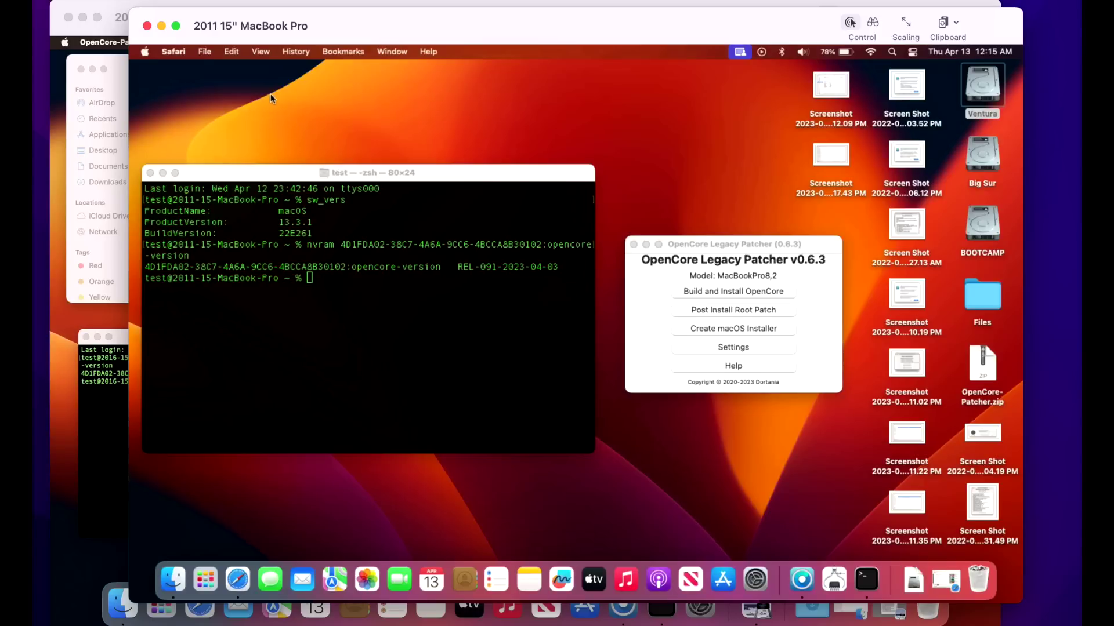
Run sw_vers in the 2016 MacBook Pro's Terminal, showing macOS 13.3.1 build 22E261.
{"action": "left_click", "coordinate": [162, 26]}
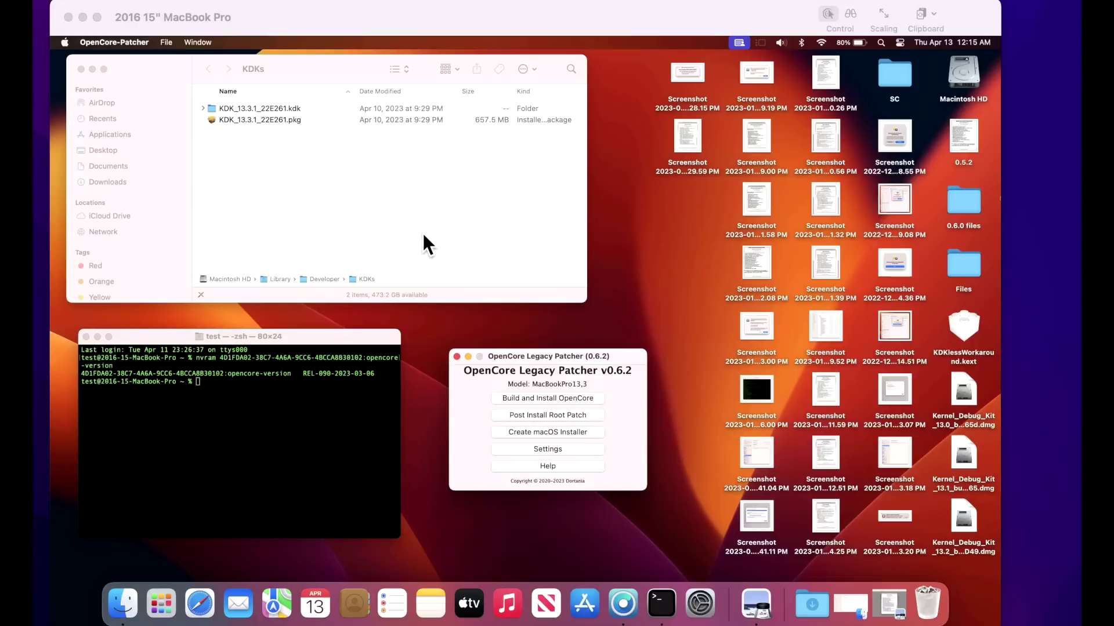
{"action": "left_click", "coordinate": [691, 253]}
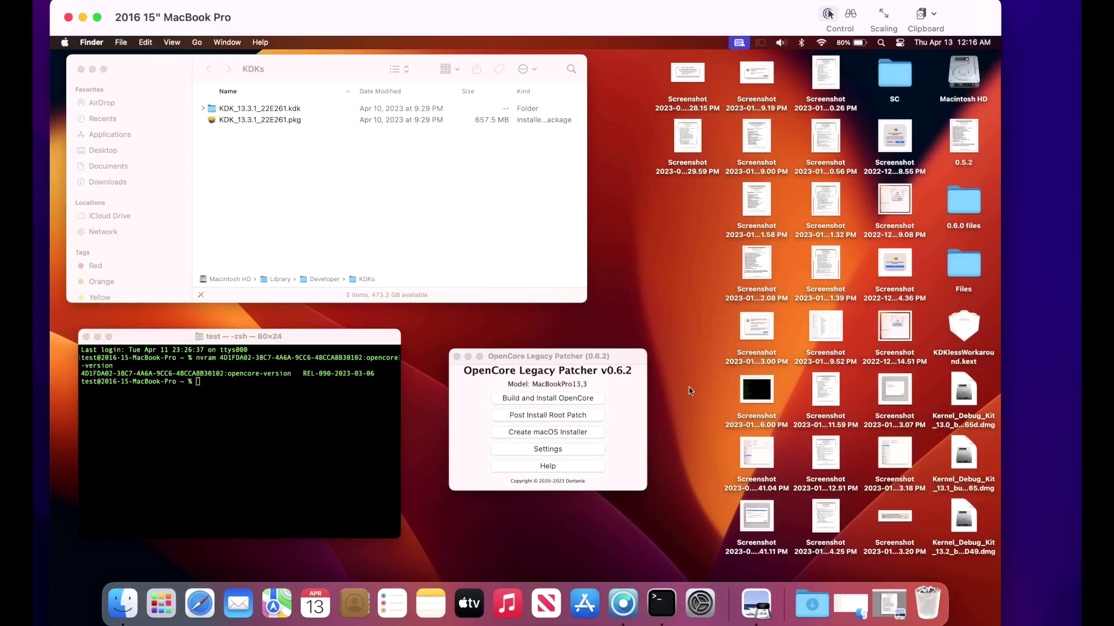
{"action": "left_click", "coordinate": [290, 364]}
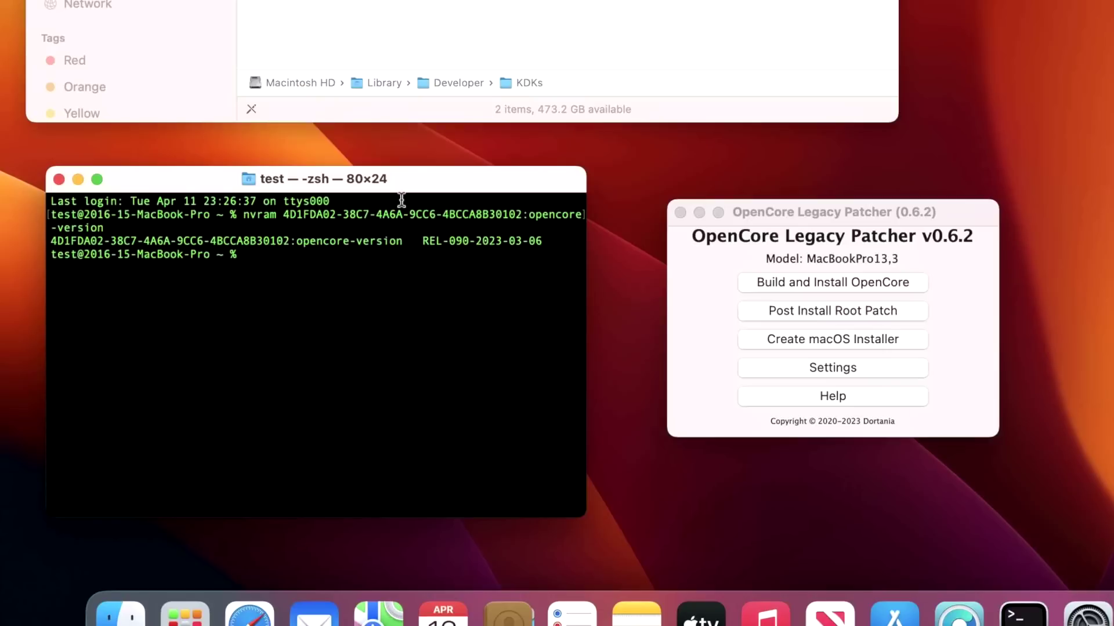
{"action": "type", "text": "s"}
{"action": "type", "text": "w_vers"}
{"action": "key", "text": "Return"}
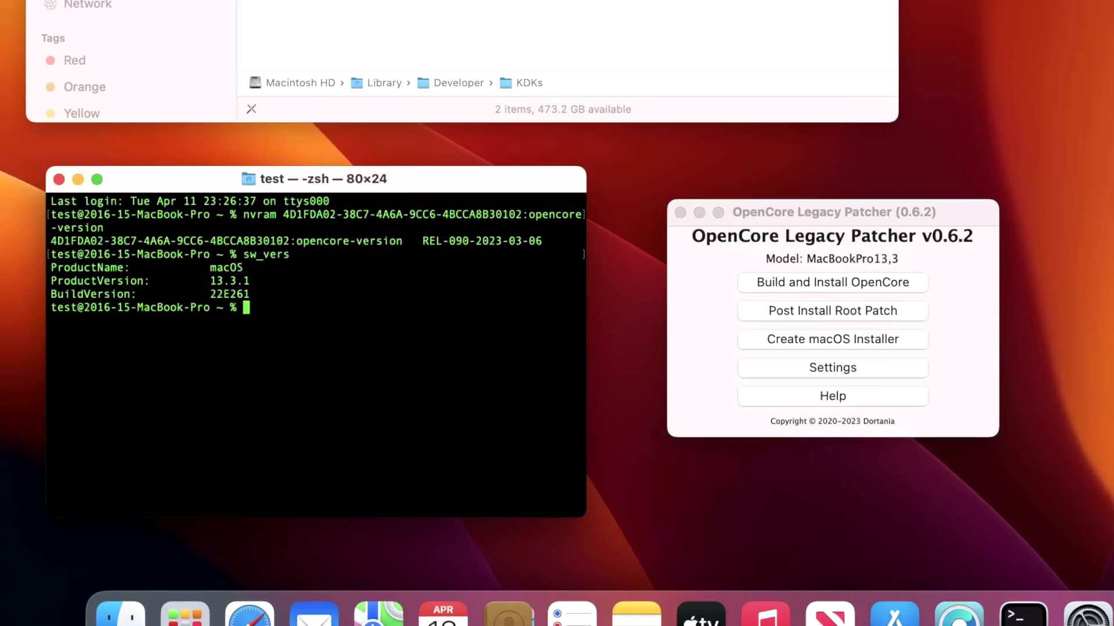
{"action": "left_click", "coordinate": [968, 321]}
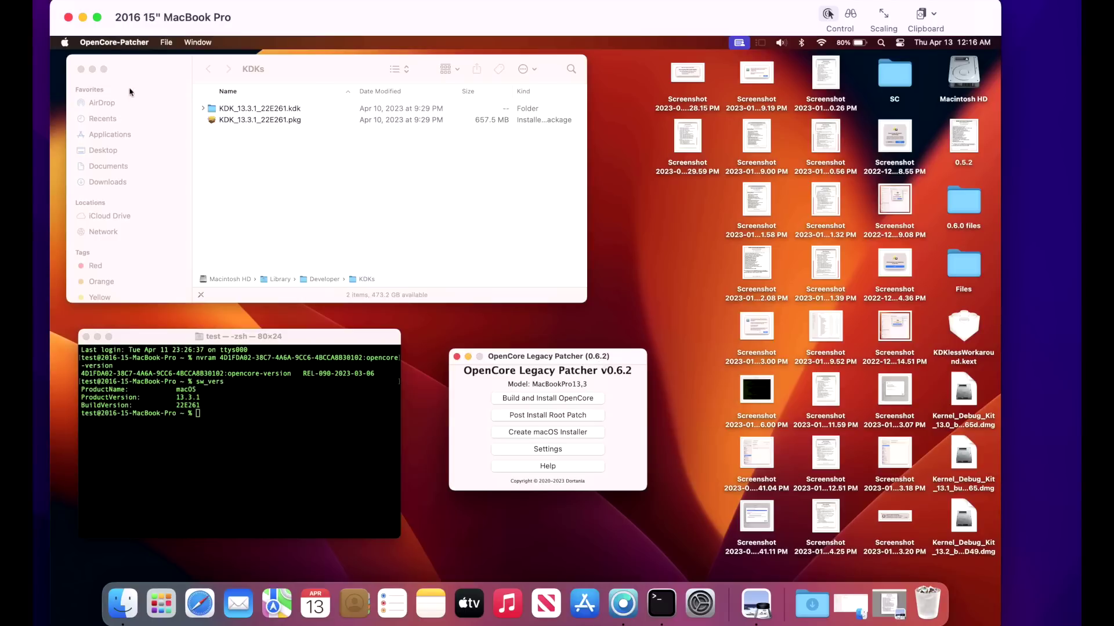
Quit the 0.6.2 OpenCore Legacy Patcher and relaunch it from the Dock.
{"action": "left_click", "coordinate": [99, 43]}
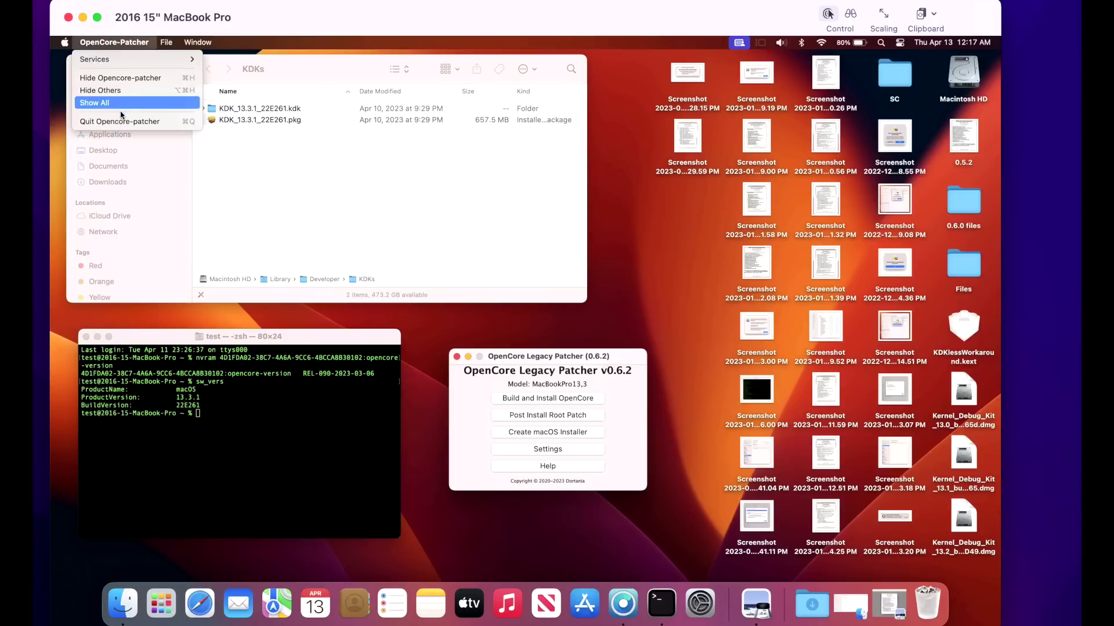
{"action": "left_click", "coordinate": [107, 117]}
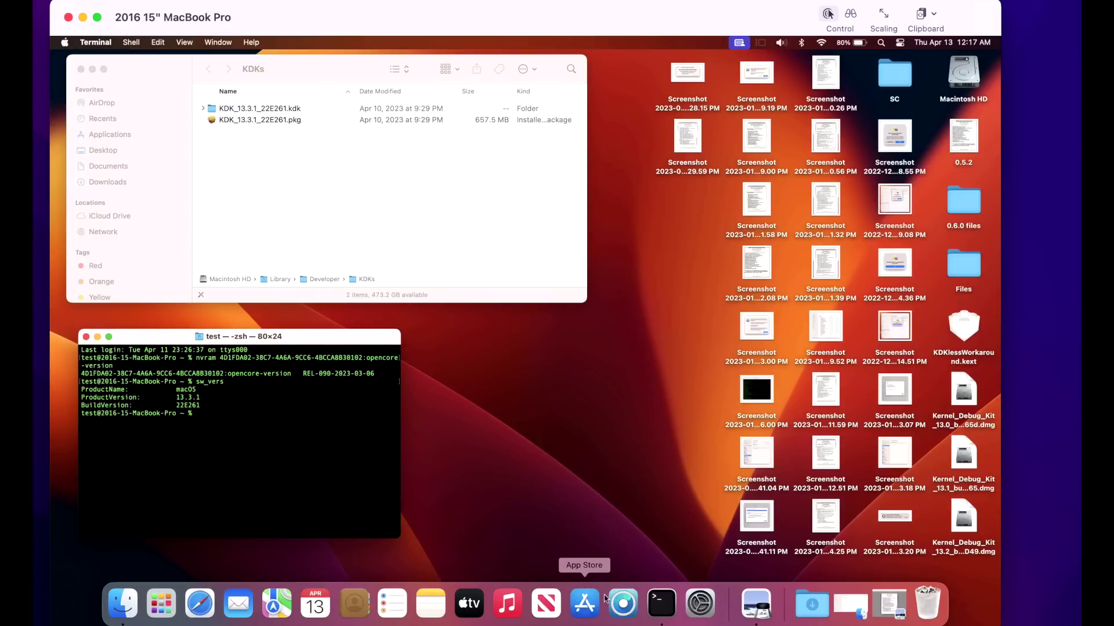
{"action": "left_click", "coordinate": [623, 603]}
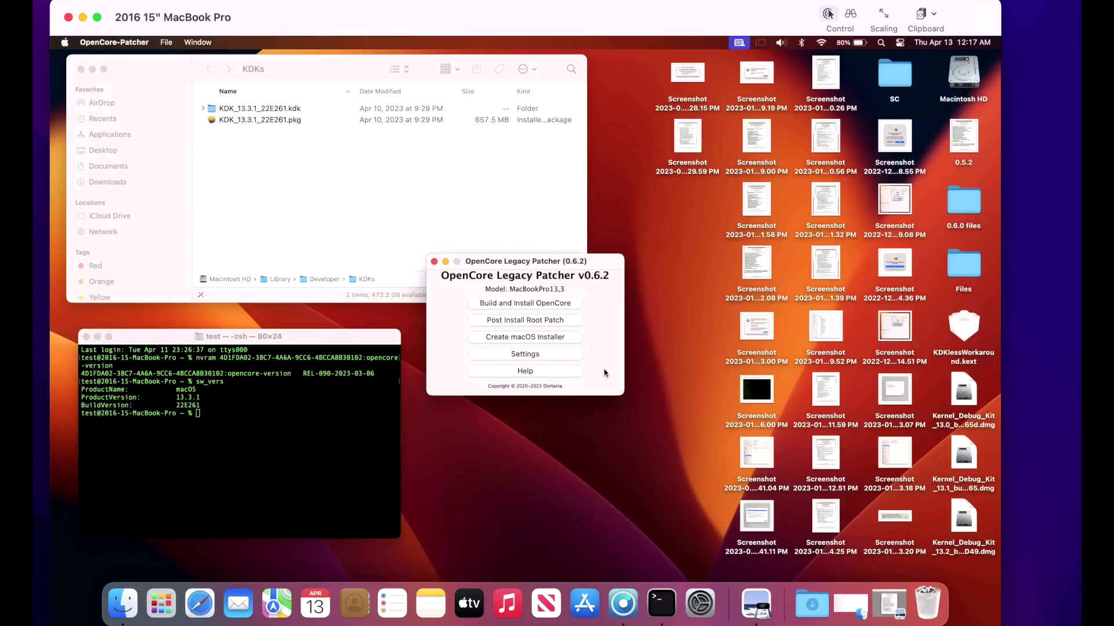
Download OpenCore-Patcher-GUI.app.zip from the 0.6.3 GitHub release assets in Safari.
{"action": "left_click_drag", "start_coordinate": [601, 267], "coordinate": [630, 355]}
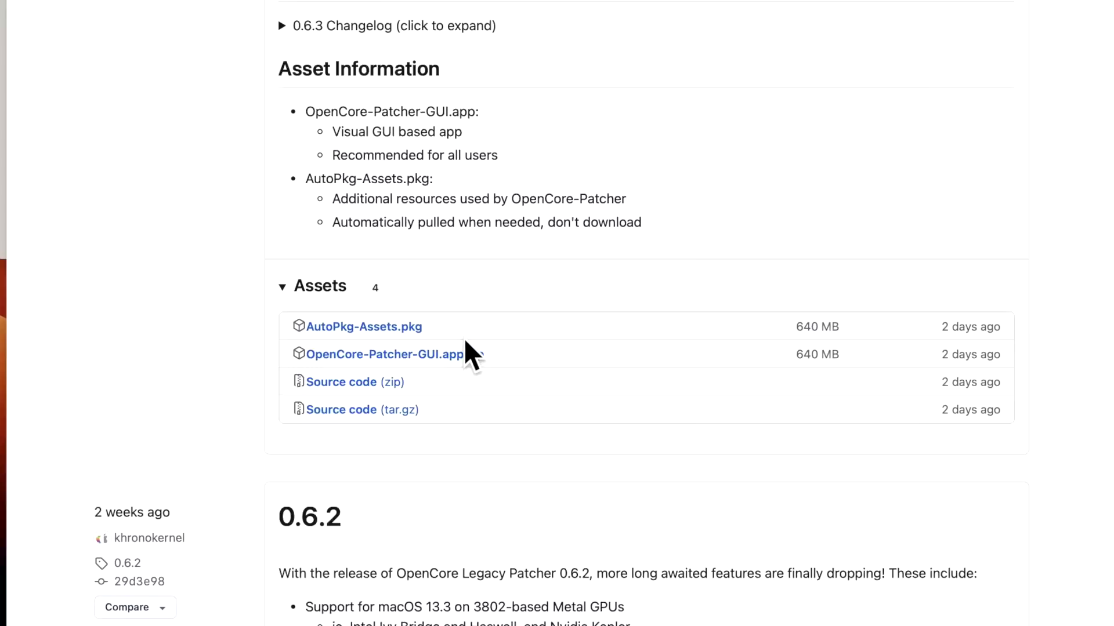
{"action": "scroll", "coordinate": [462, 339], "scroll_direction": "up", "scroll_amount": 1}
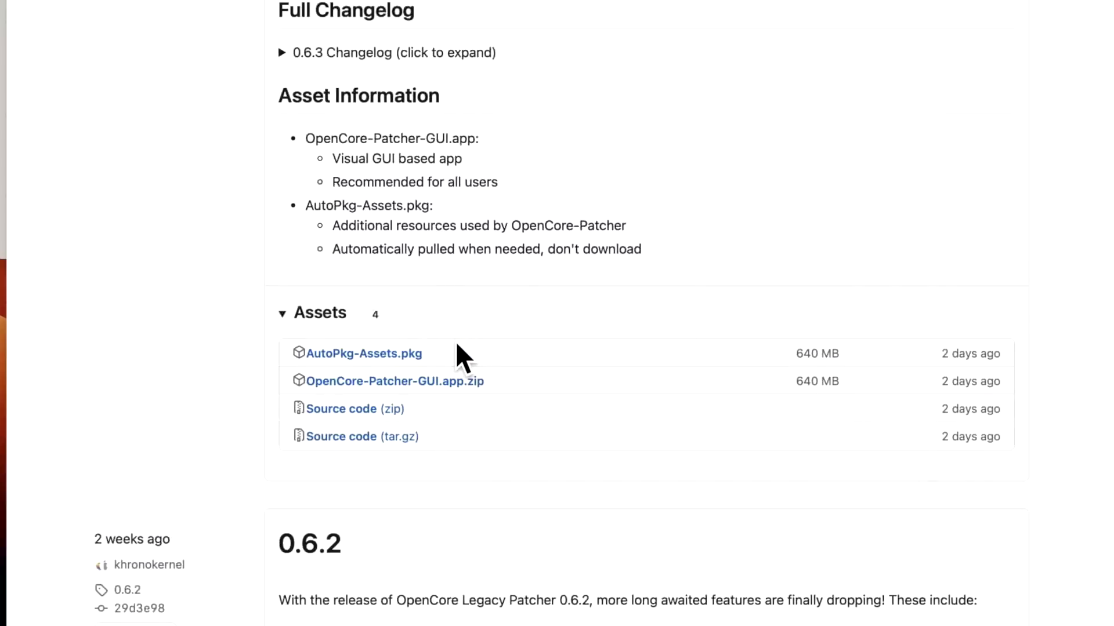
{"action": "left_click", "coordinate": [440, 387]}
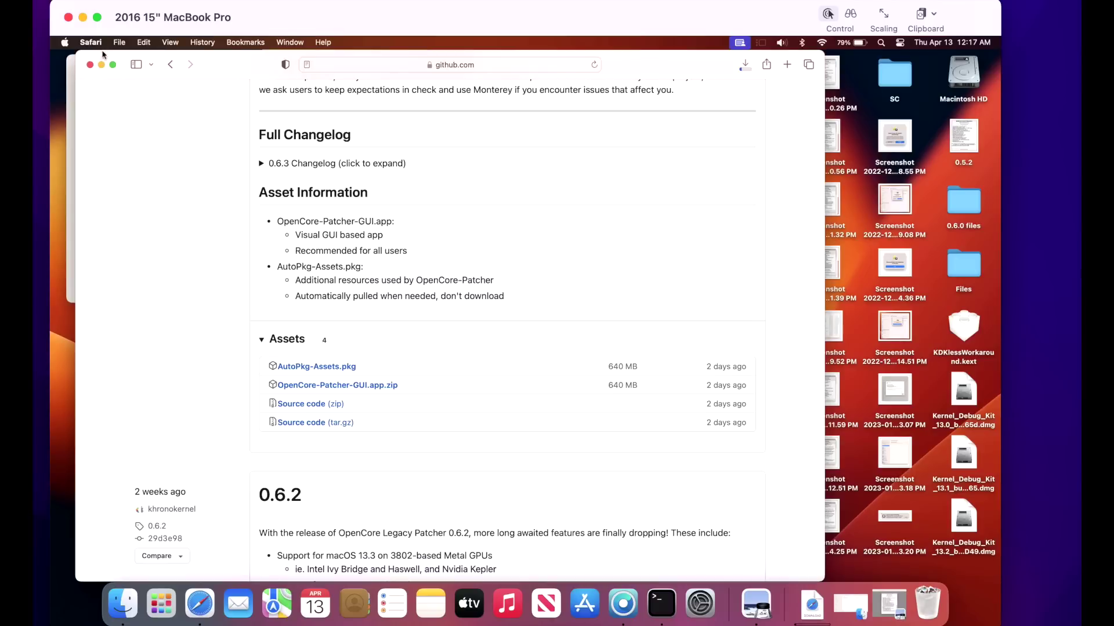
Hide Safari and quit the old 0.6.2 OpenCore Legacy Patcher.
{"action": "left_click", "coordinate": [102, 64]}
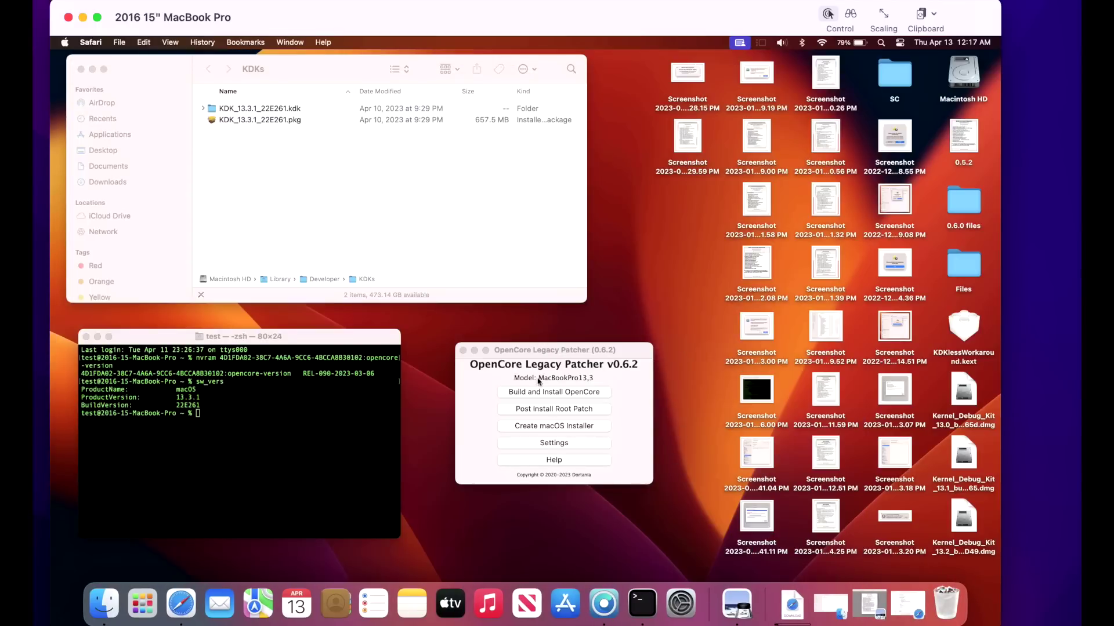
{"action": "left_click", "coordinate": [557, 358]}
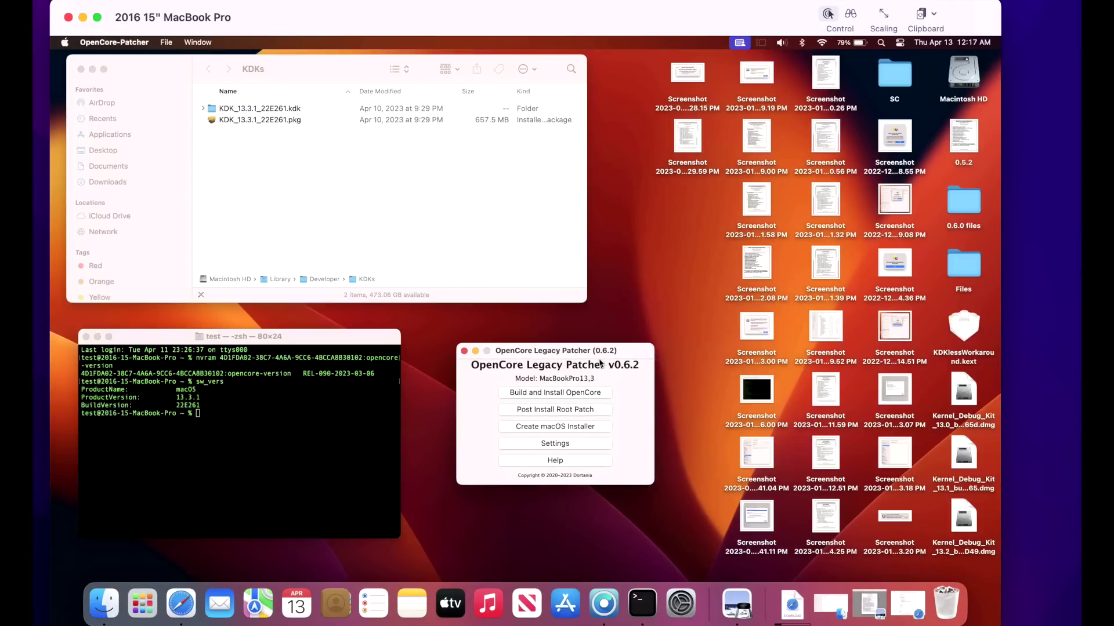
{"action": "left_click", "coordinate": [140, 44]}
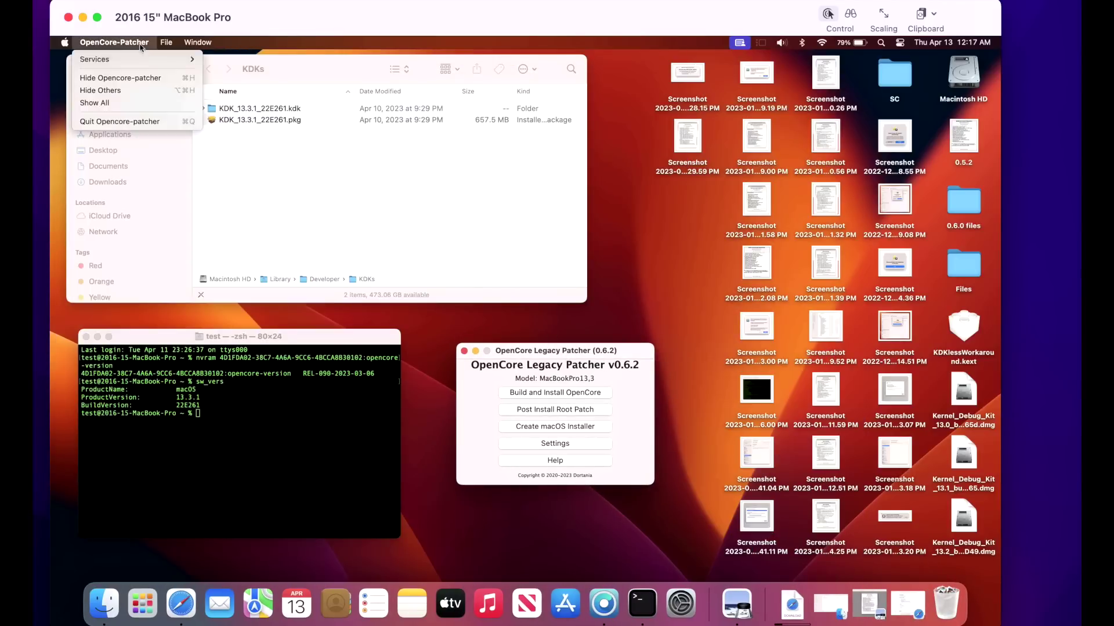
{"action": "left_click", "coordinate": [157, 121]}
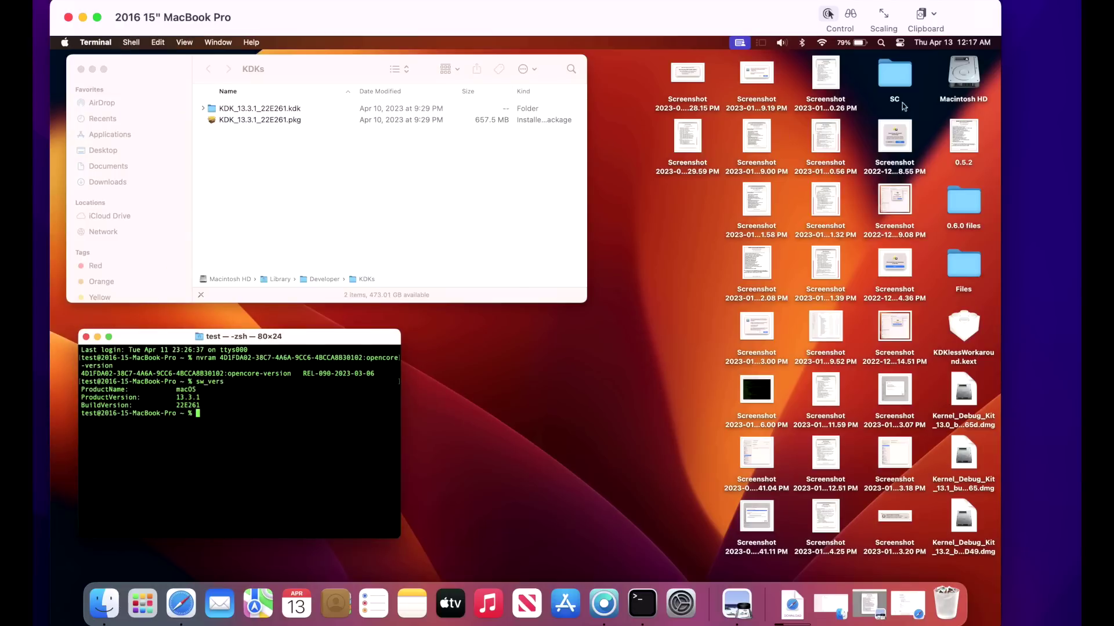
Replace OpenCore-Patcher in Macintosh HD > Applications with the downloaded copy and open it.
{"action": "double_click", "coordinate": [960, 79]}
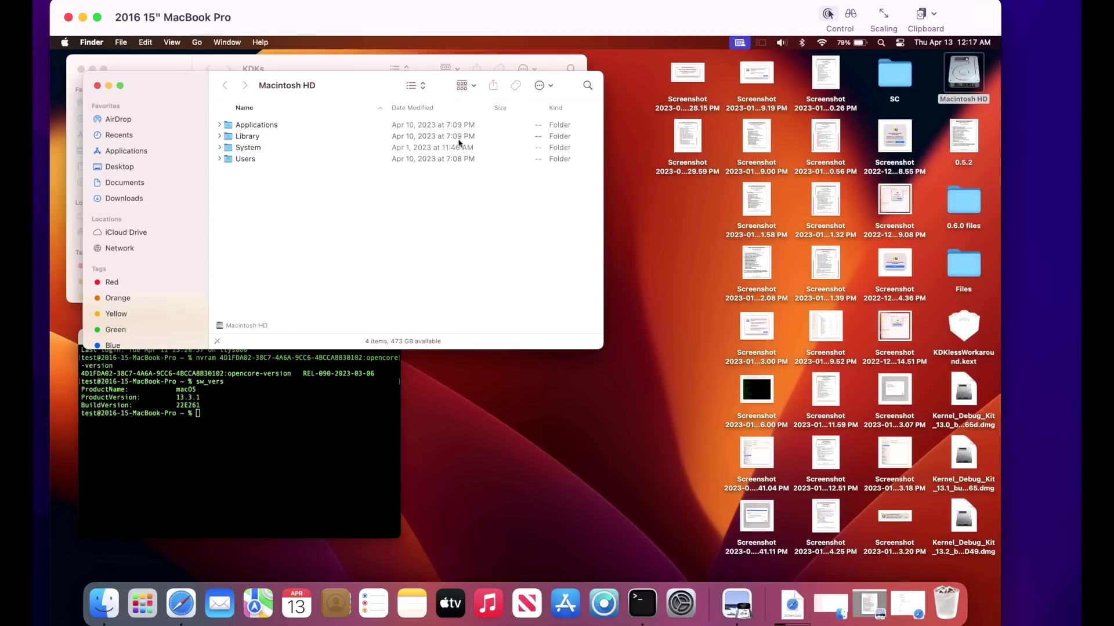
{"action": "double_click", "coordinate": [258, 126]}
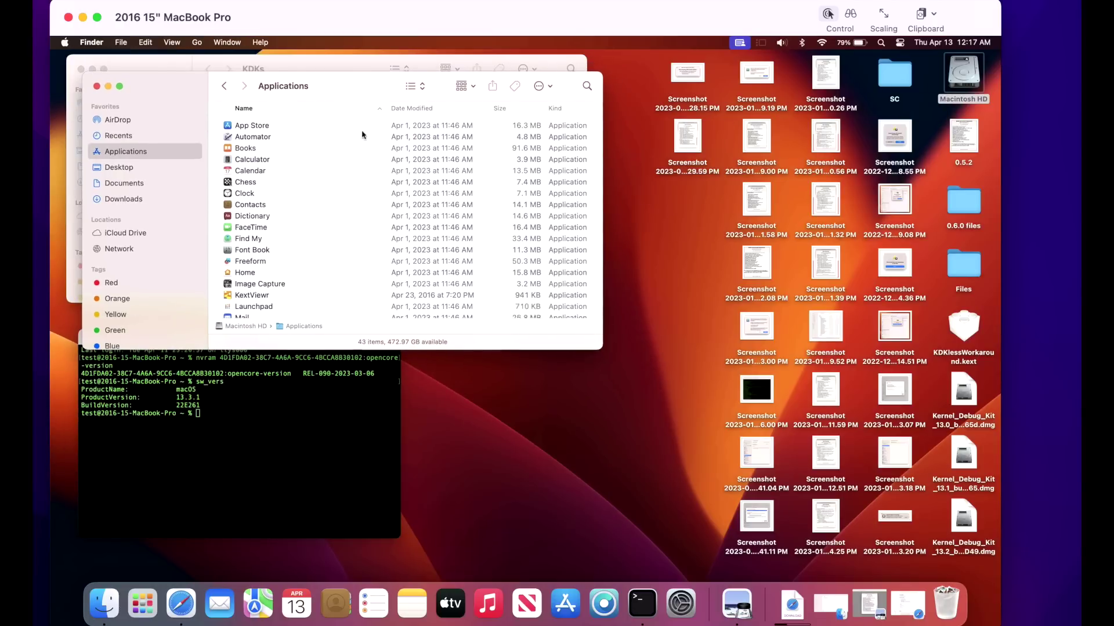
{"action": "left_click_drag", "start_coordinate": [363, 102], "coordinate": [448, 256]}
{"action": "left_click_drag", "start_coordinate": [448, 255], "coordinate": [466, 271]}
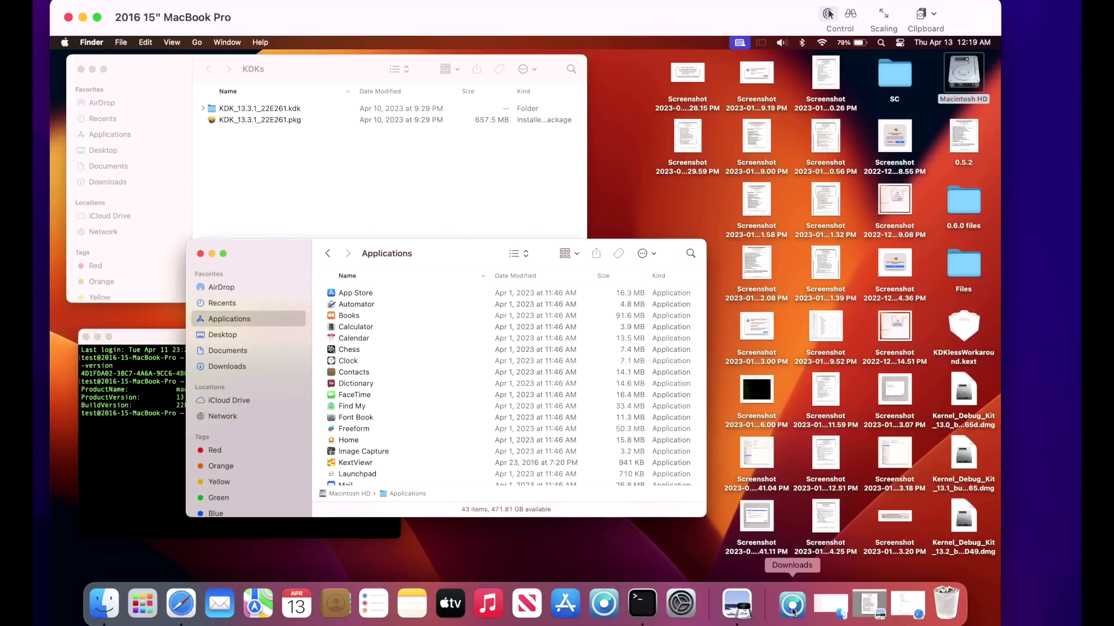
{"action": "left_click", "coordinate": [792, 608]}
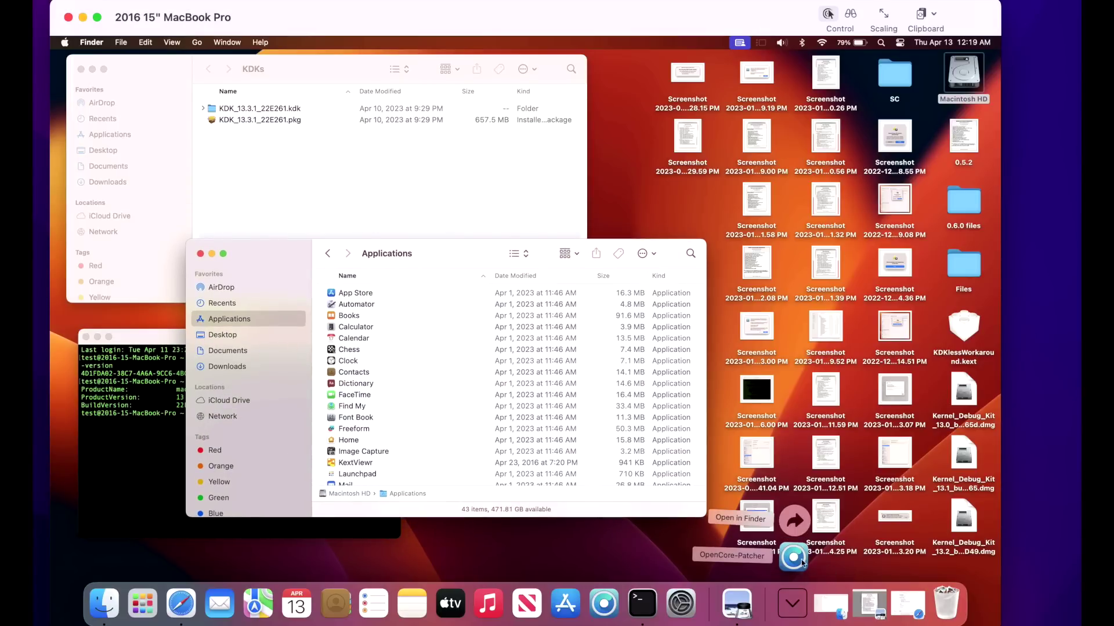
{"action": "left_click_drag", "start_coordinate": [796, 564], "coordinate": [445, 381]}
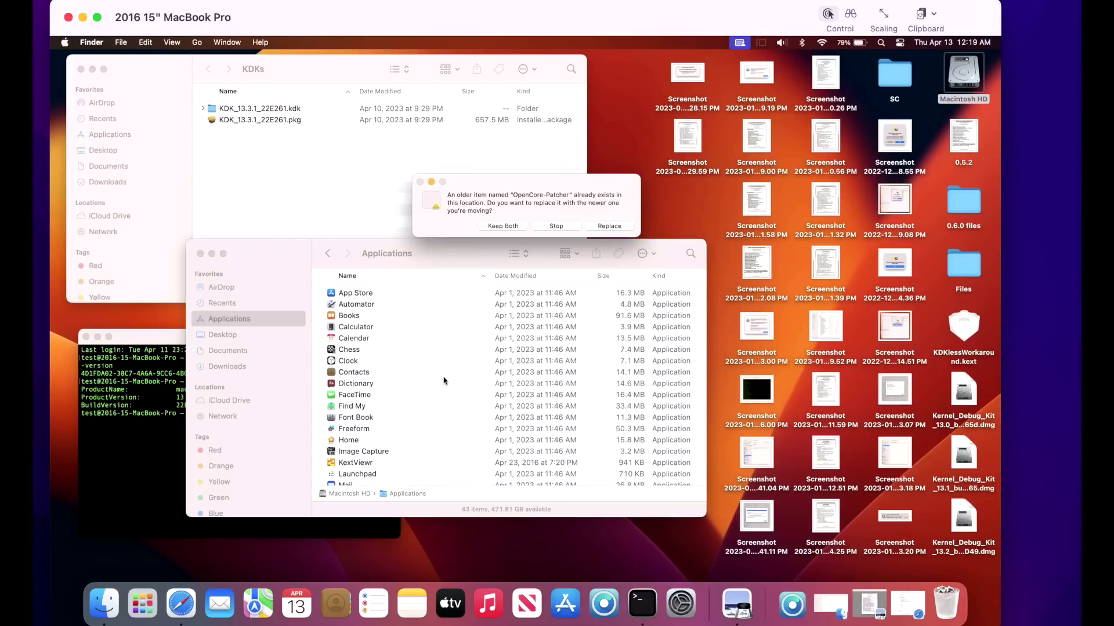
{"action": "left_click", "coordinate": [609, 227]}
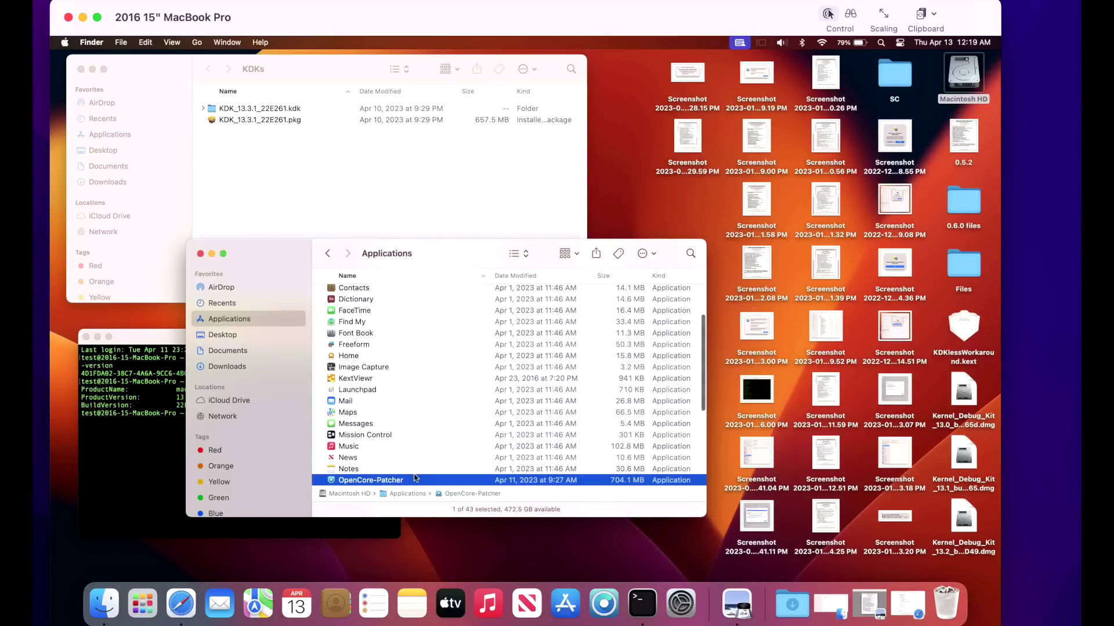
{"action": "double_click", "coordinate": [414, 479]}
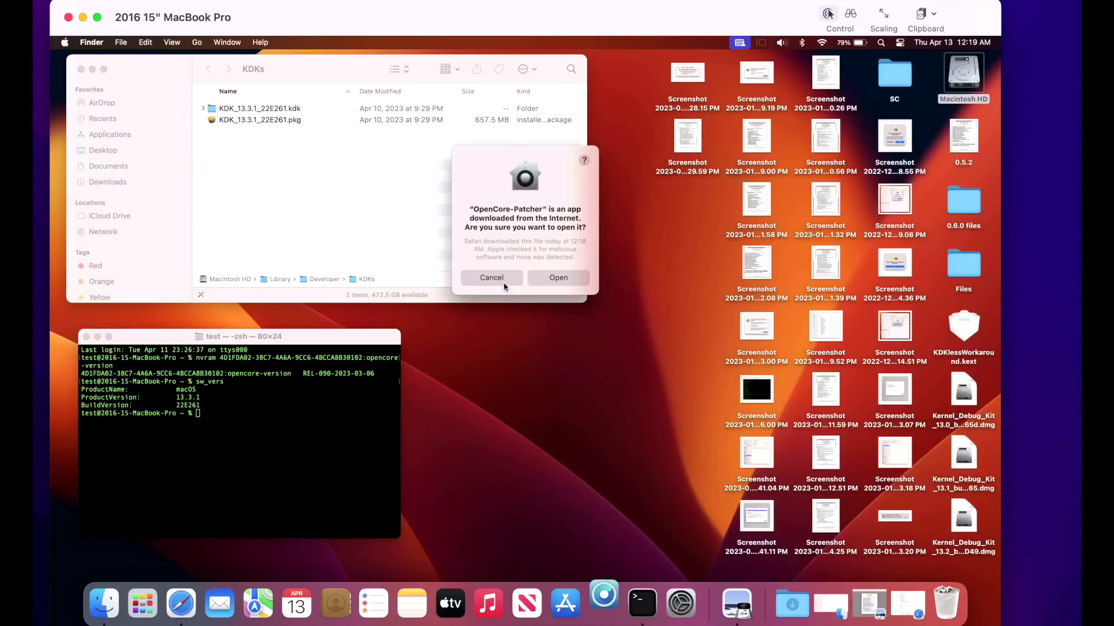
{"action": "left_click", "coordinate": [505, 281]}
{"action": "left_click_drag", "start_coordinate": [590, 110], "coordinate": [666, 251]}
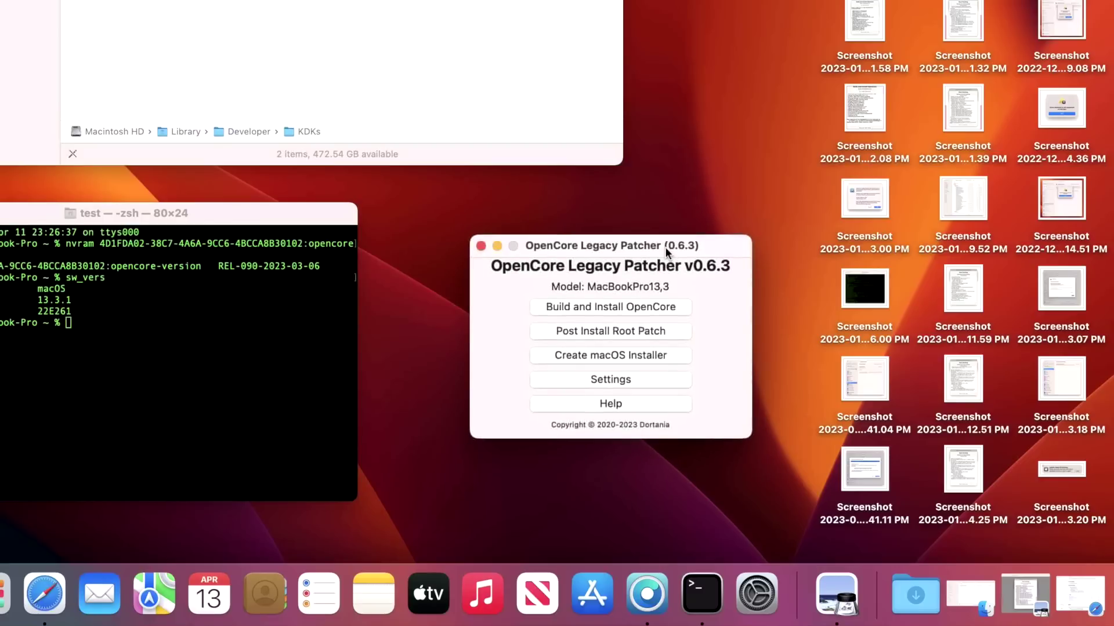
{"action": "left_click", "coordinate": [247, 313]}
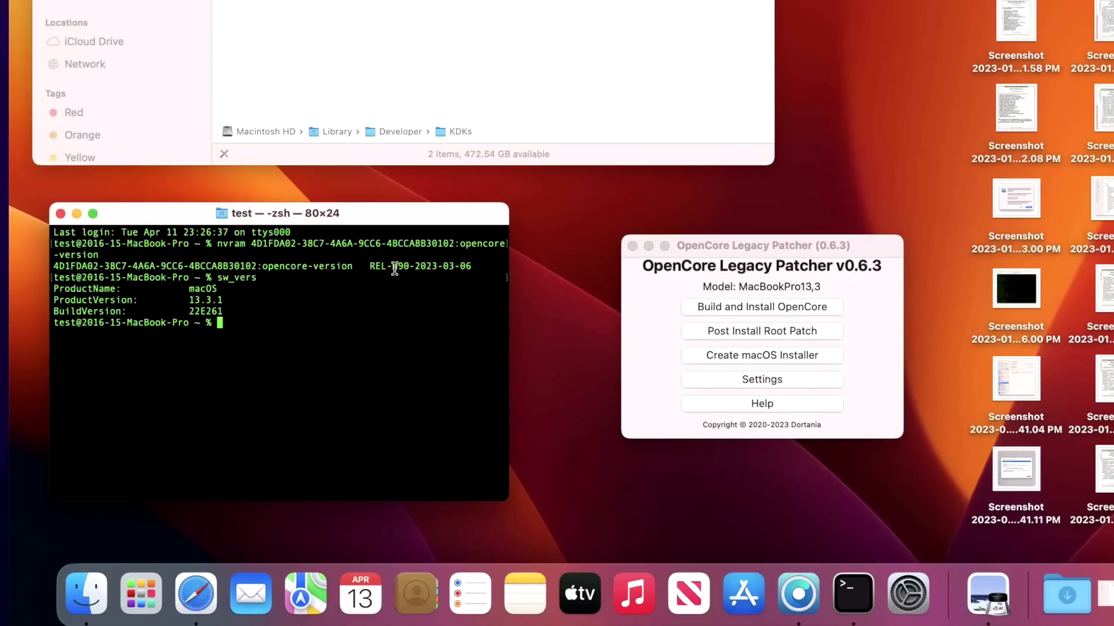
{"action": "left_click_drag", "start_coordinate": [369, 265], "coordinate": [484, 265]}
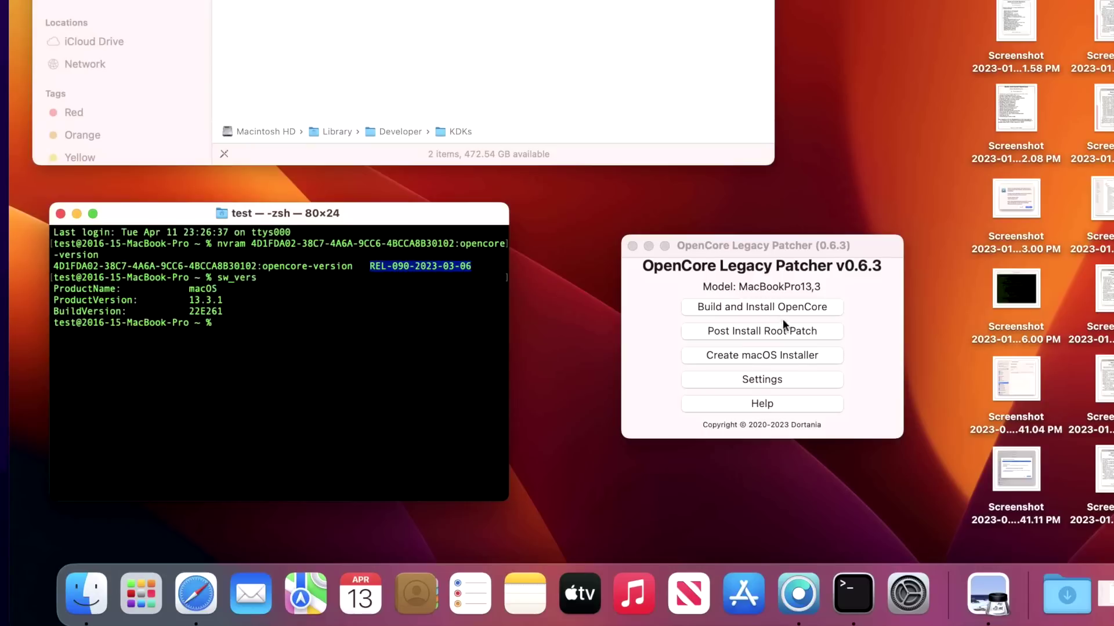
Turn off Show Boot Picker in Settings, then build the OpenCore configuration from the main menu.
{"action": "left_click", "coordinate": [764, 380]}
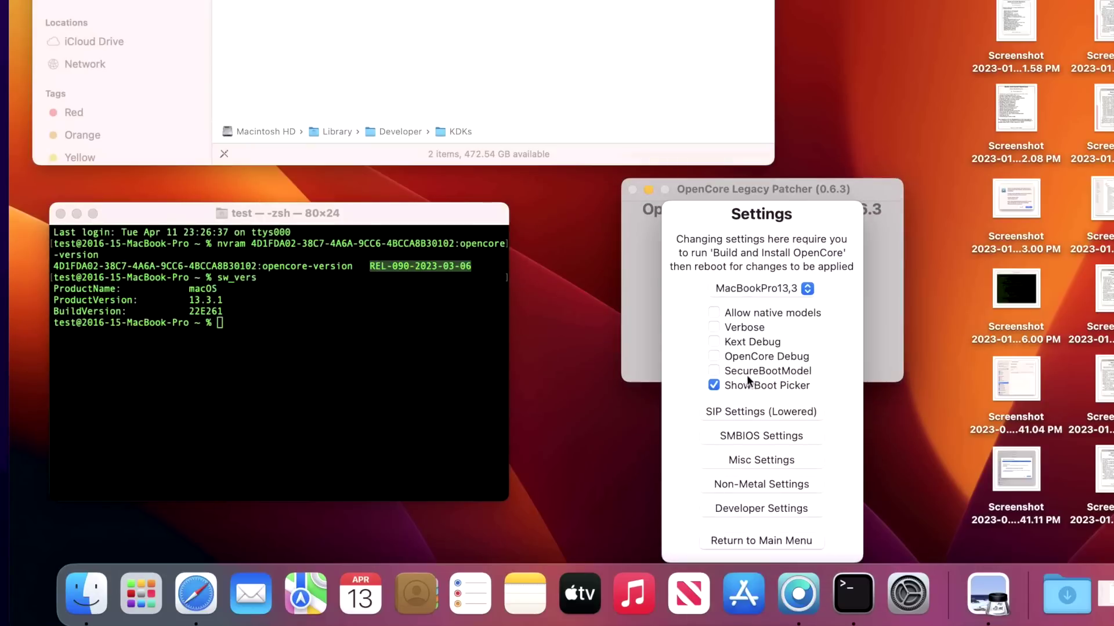
{"action": "left_click", "coordinate": [785, 393]}
{"action": "left_click", "coordinate": [769, 538]}
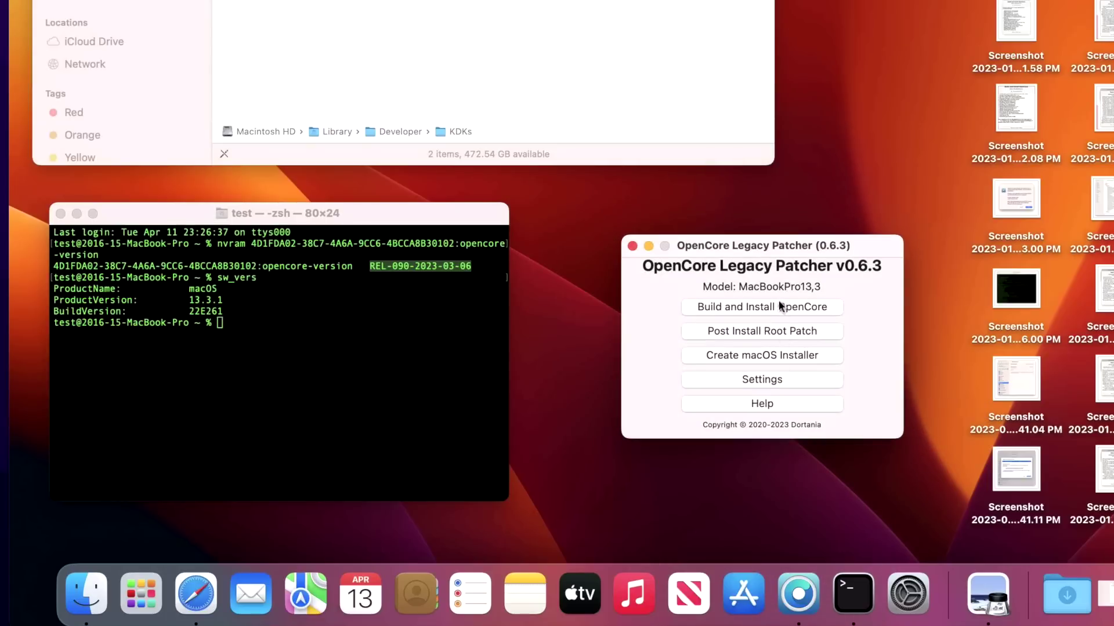
{"action": "left_click", "coordinate": [777, 301]}
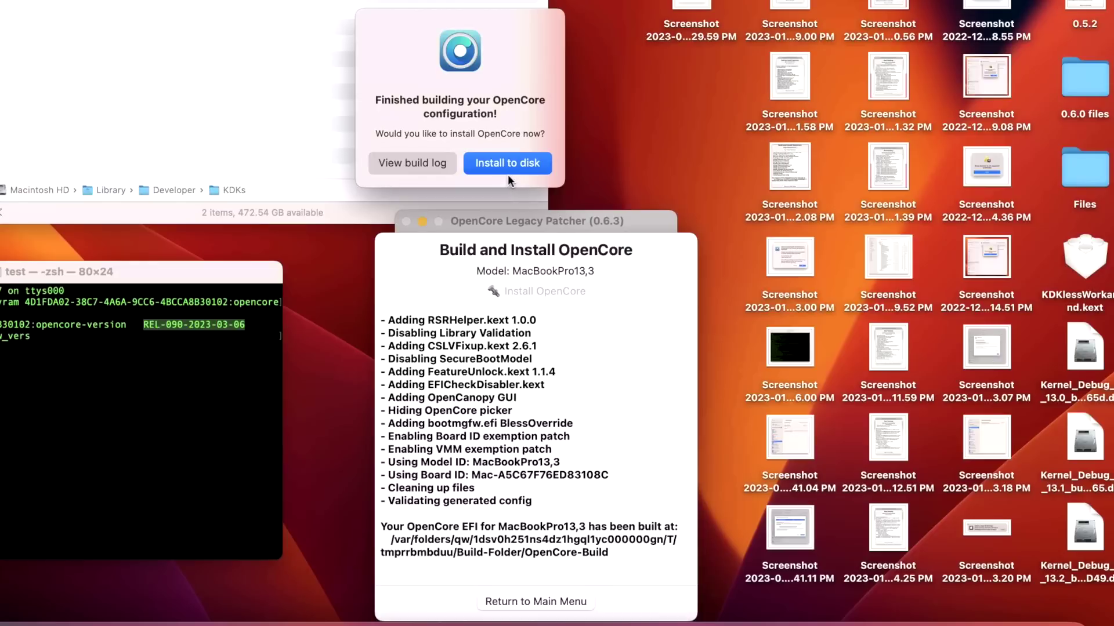
Install the built OpenCore to disk0's EFI partition disk0s1 using the admin password, then restart.
{"action": "left_click", "coordinate": [507, 167]}
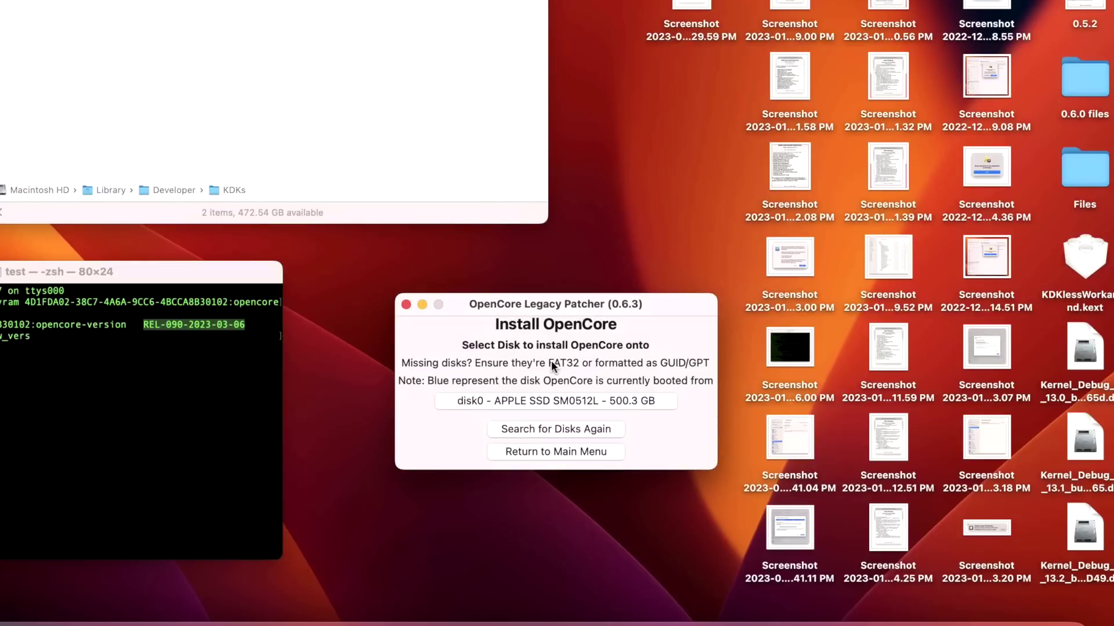
{"action": "left_click", "coordinate": [548, 400]}
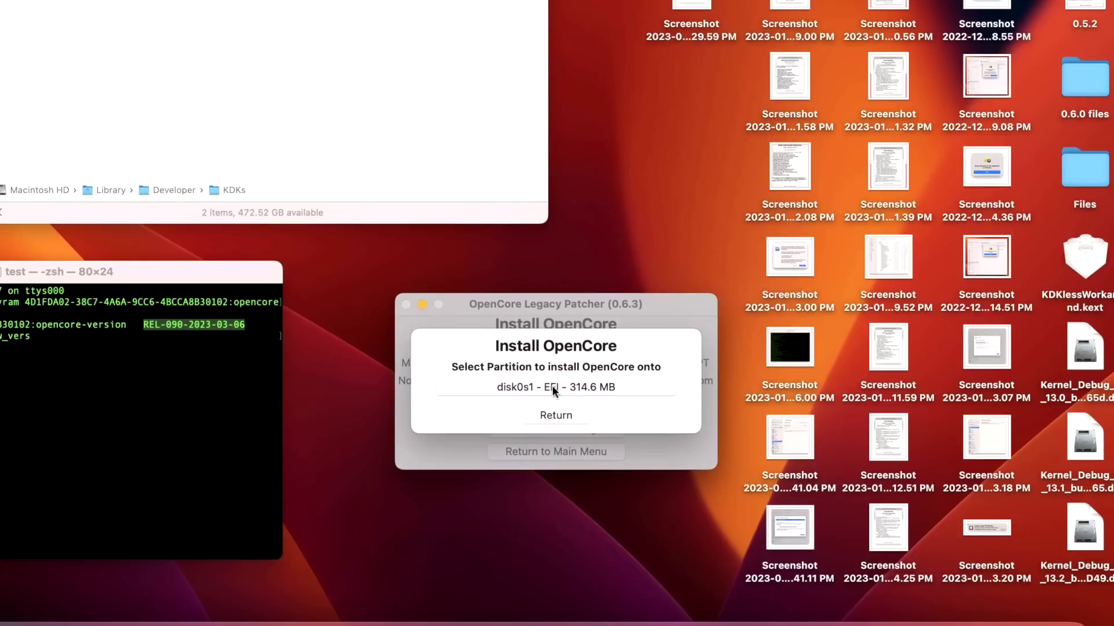
{"action": "left_click", "coordinate": [552, 386]}
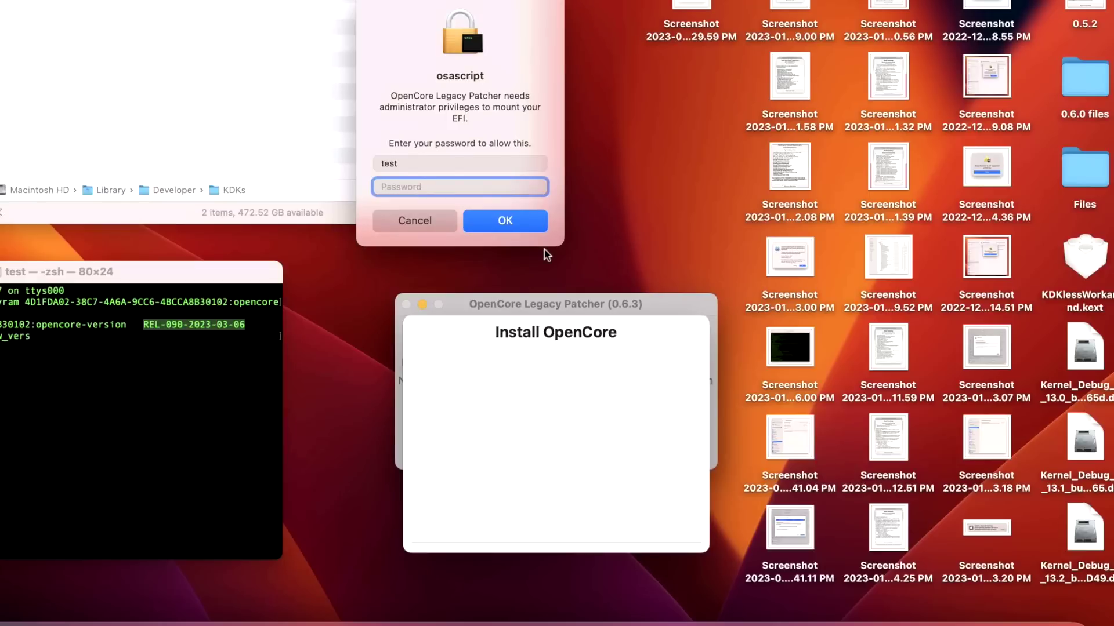
{"action": "type", "text": "test"}
{"action": "key", "text": "Return"}
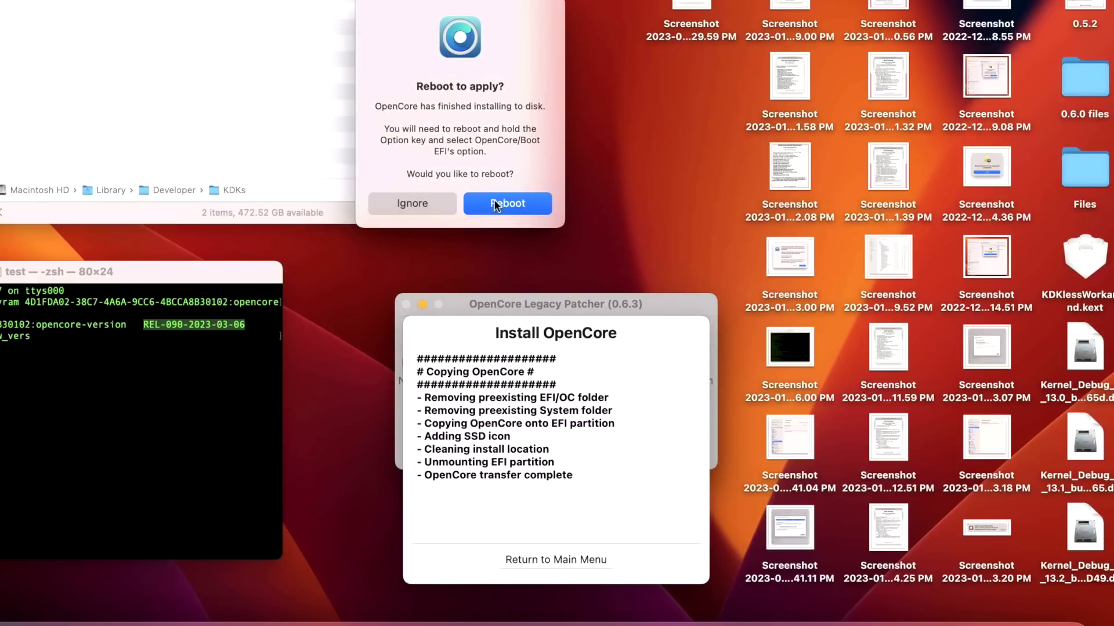
{"action": "left_click", "coordinate": [544, 216]}
{"action": "left_click", "coordinate": [596, 137]}
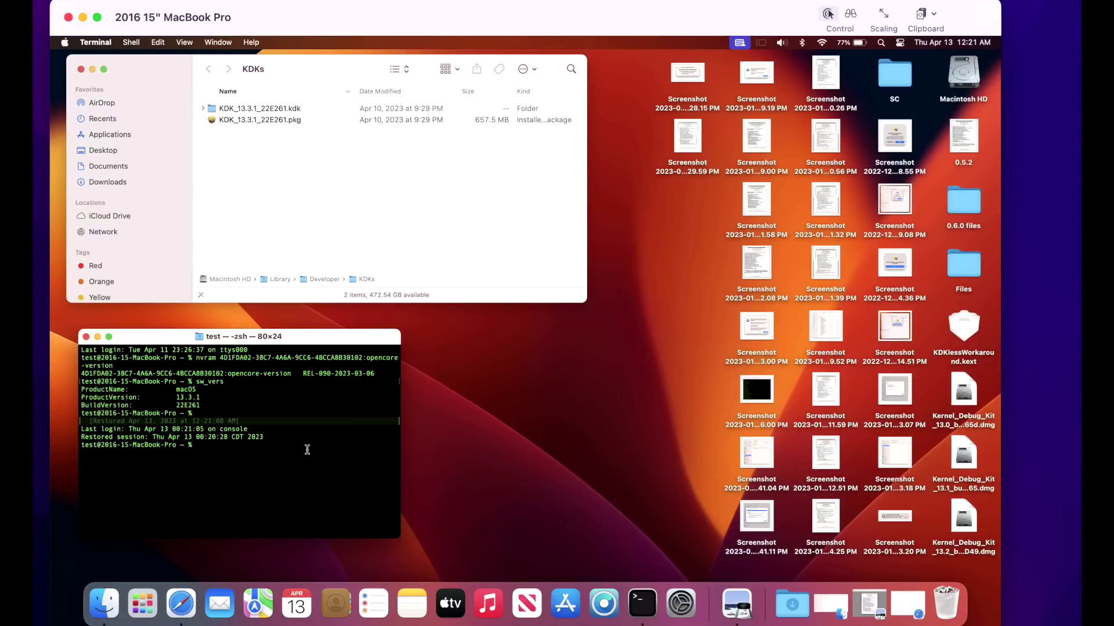
{"action": "type", "text": "nvram 4D1FDA02-38C7-4A6A-9CC6-4BCCA8B30102:opencore-version"}
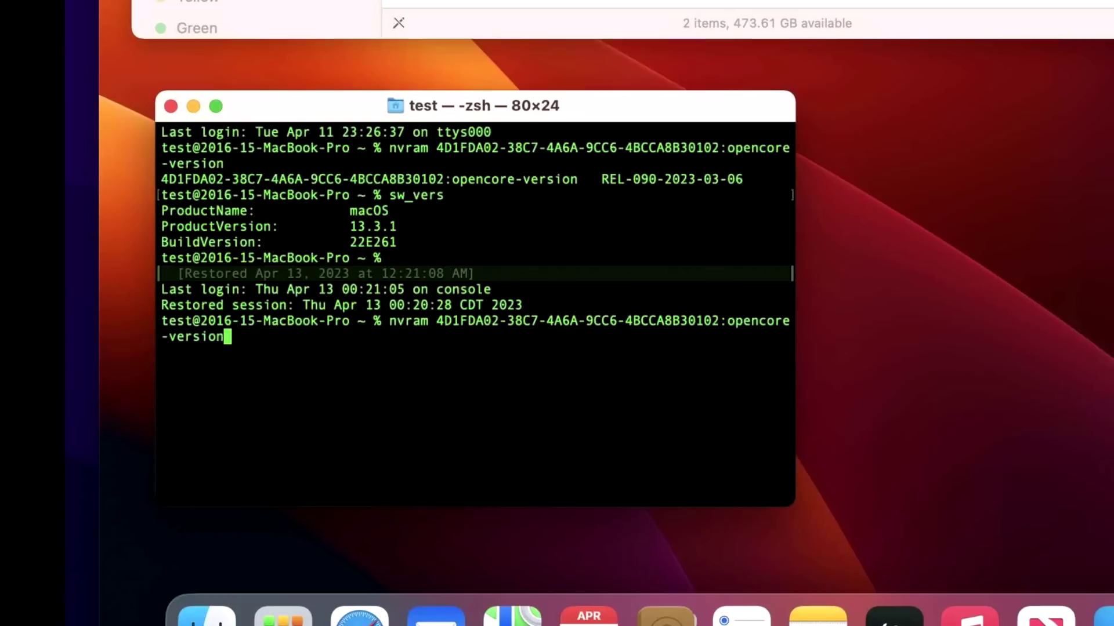
{"action": "key", "text": "Return"}
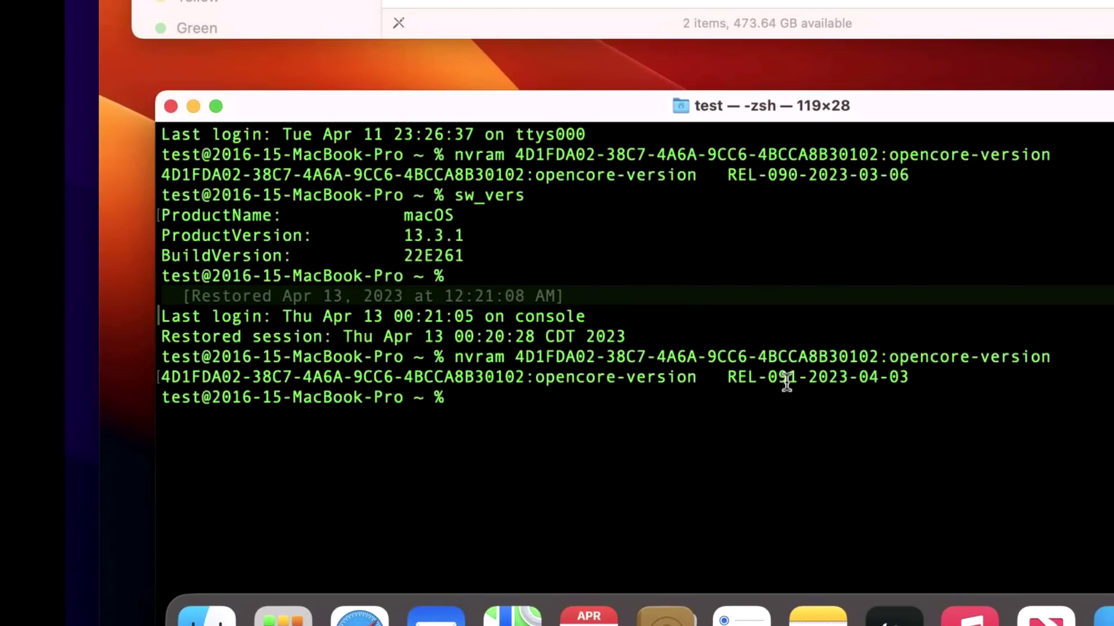
{"action": "left_click_drag", "start_coordinate": [882, 107], "coordinate": [845, 0]}
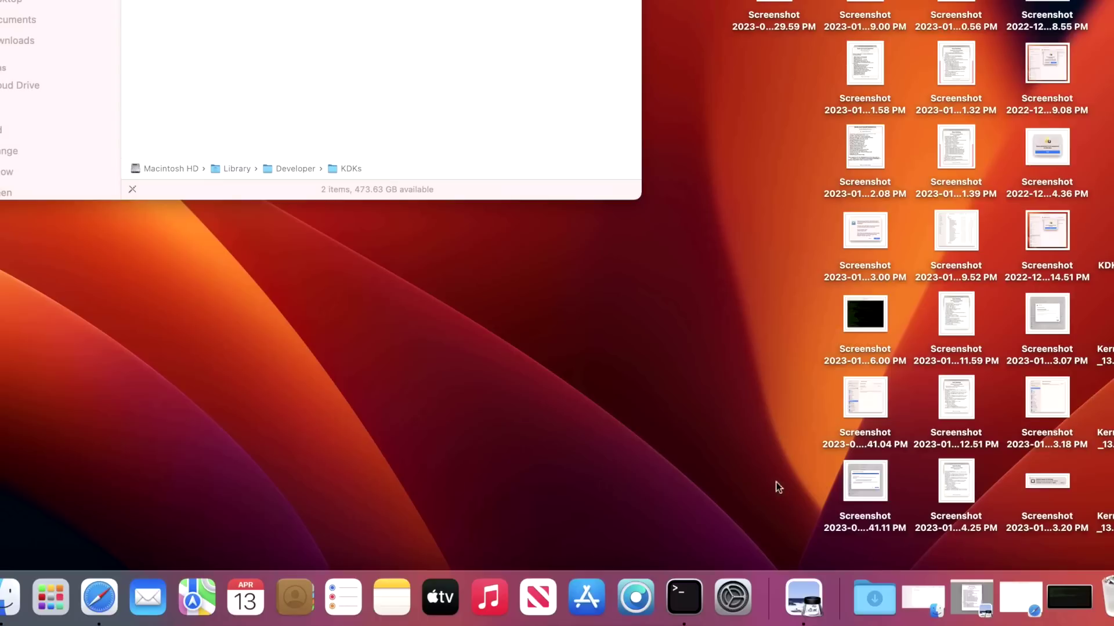
Run Post Install Root Patch as root for AMD Legacy GCN and Intel Skylake graphics, then reboot.
{"action": "left_click", "coordinate": [628, 599]}
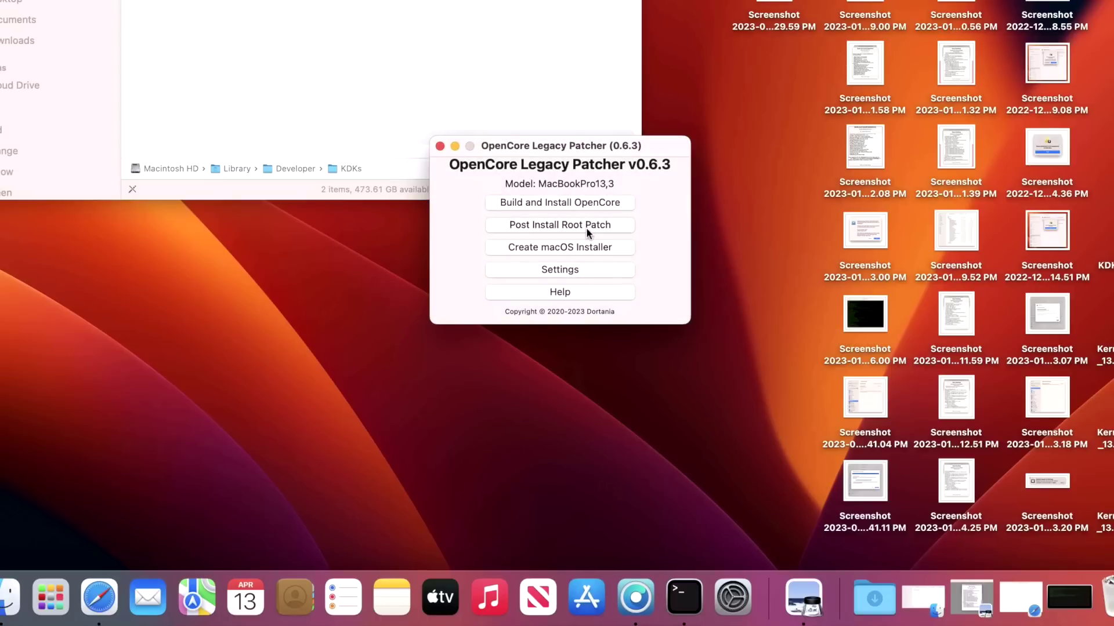
{"action": "left_click", "coordinate": [587, 230]}
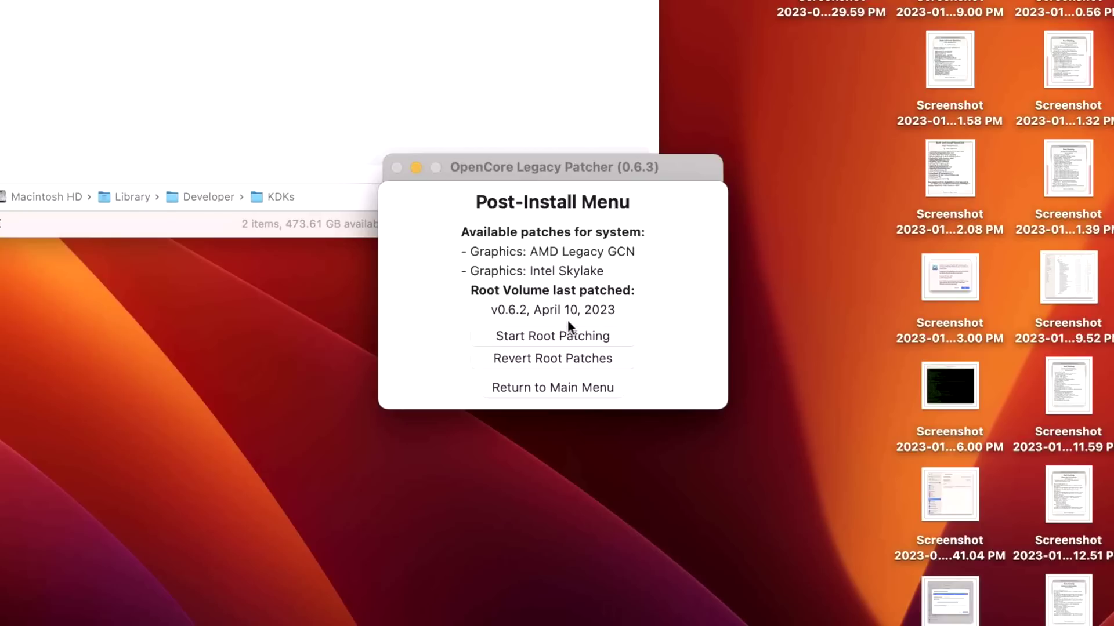
{"action": "left_click", "coordinate": [576, 337]}
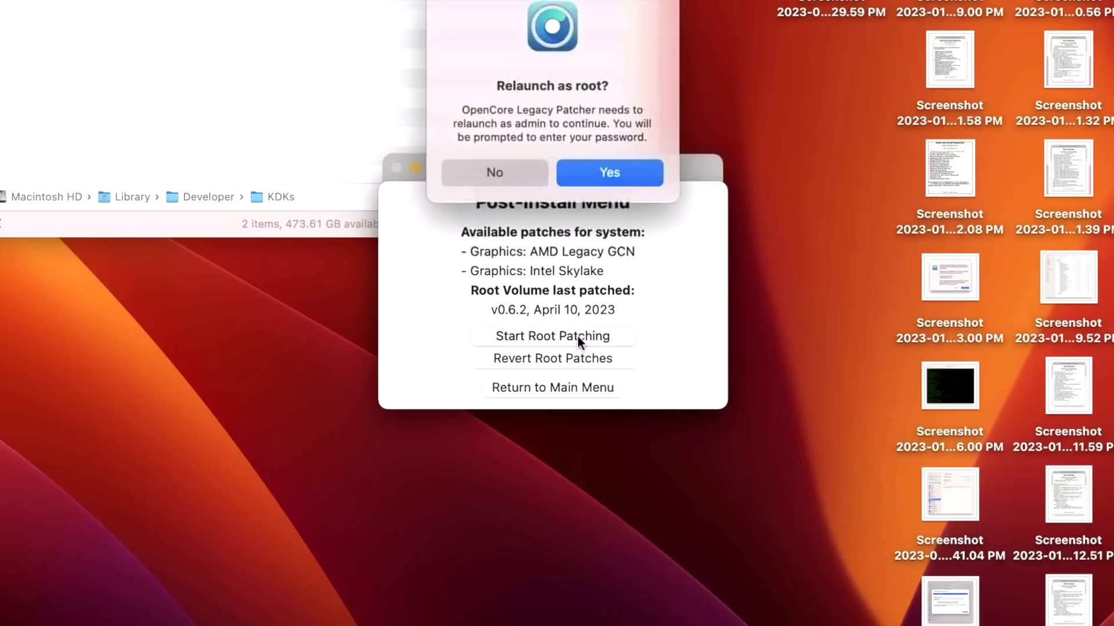
{"action": "left_click", "coordinate": [601, 176]}
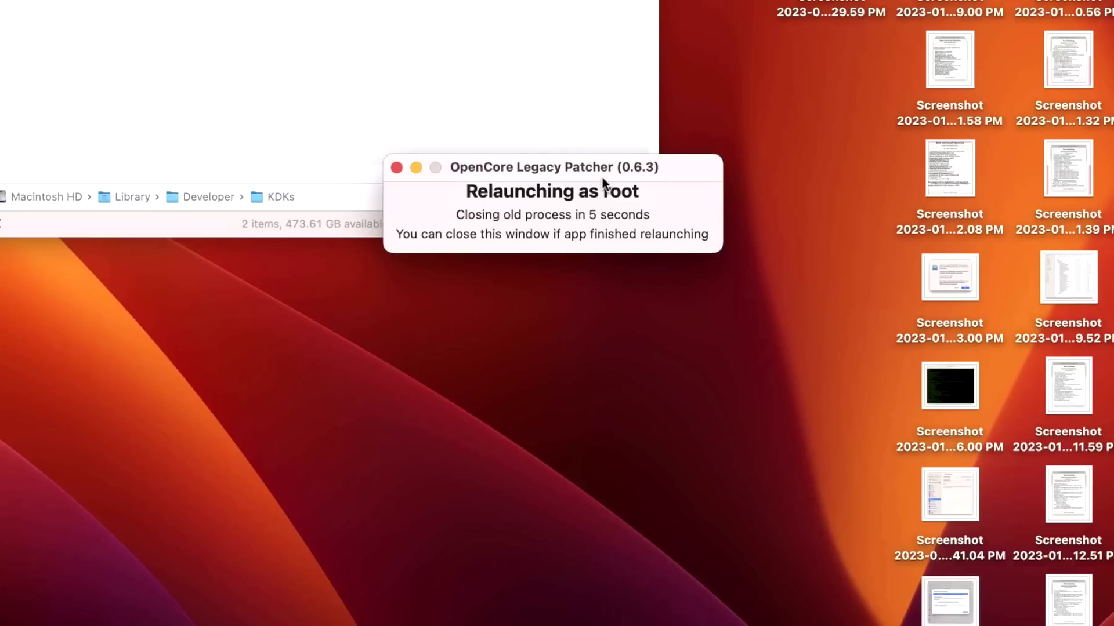
{"action": "type", "text": "test"}
{"action": "key", "text": "Return"}
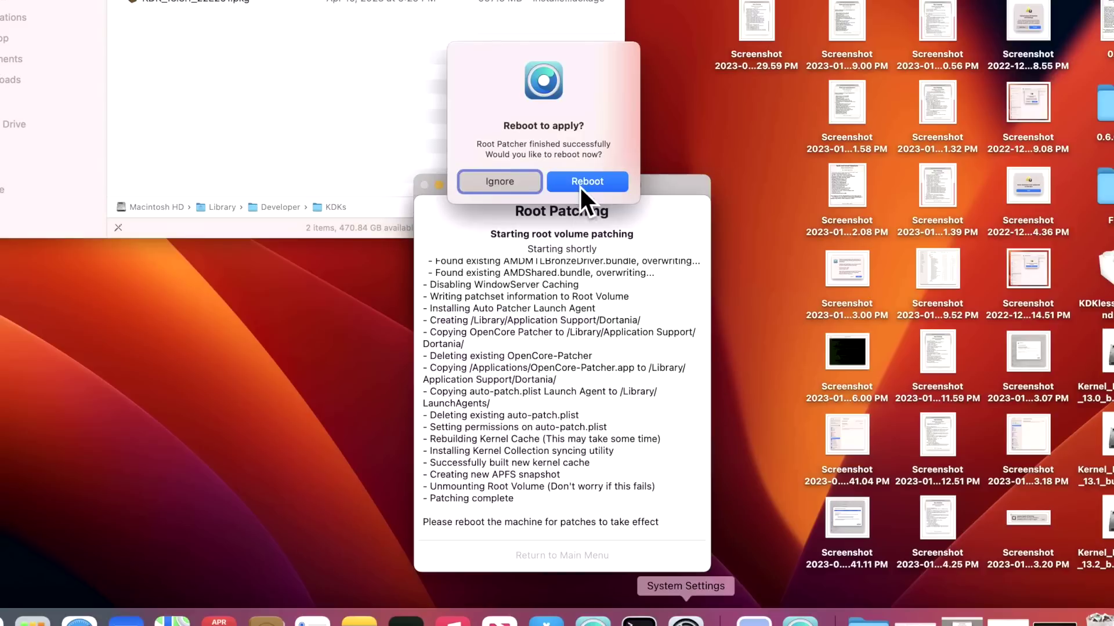
{"action": "left_click", "coordinate": [585, 182]}
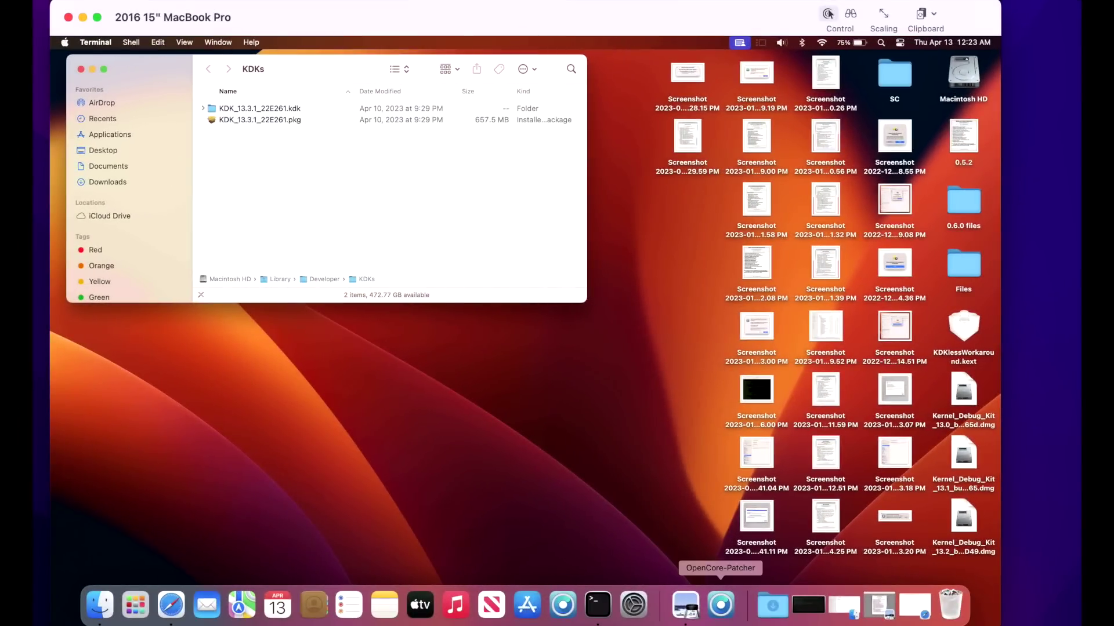
Relaunch the patcher and verify all root patches show installed, last patched v0.6.3 on April 13, 2023.
{"action": "left_click", "coordinate": [734, 623]}
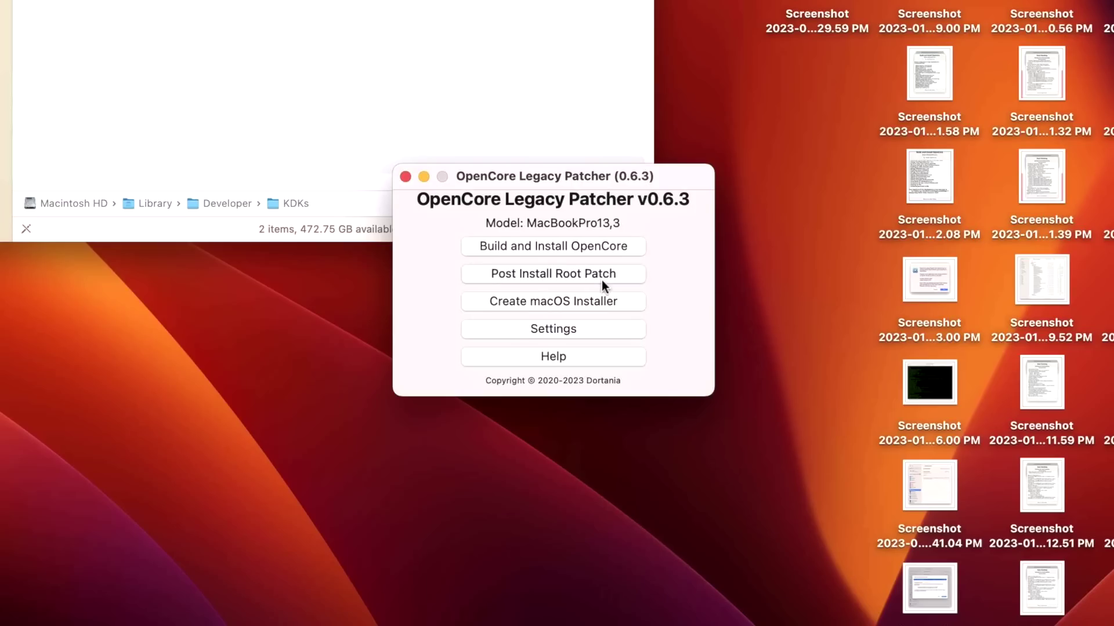
{"action": "left_click", "coordinate": [601, 280]}
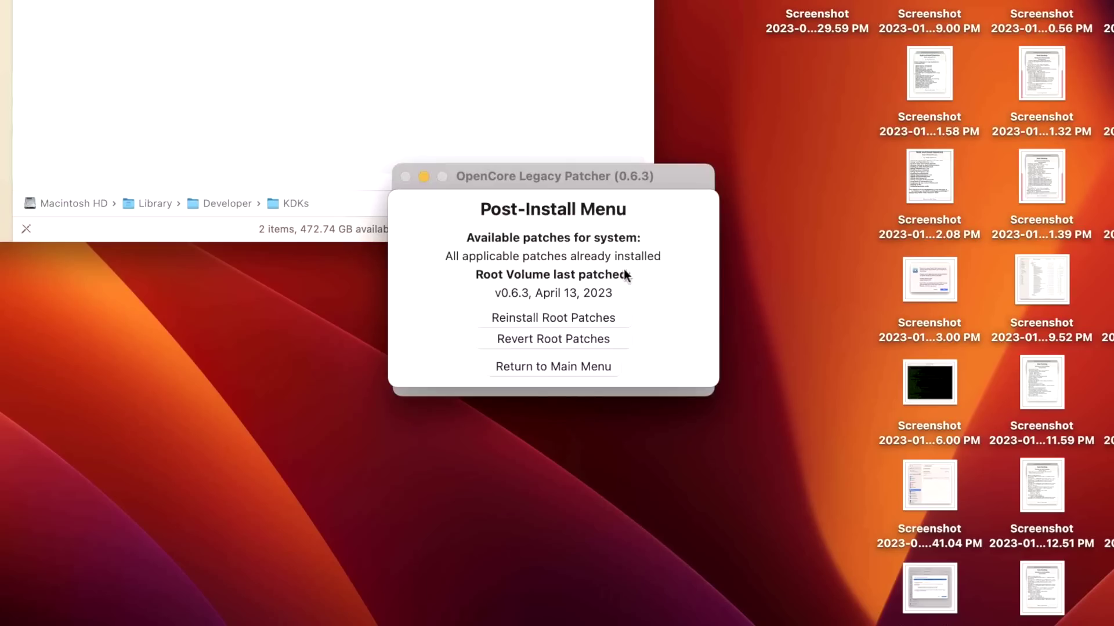